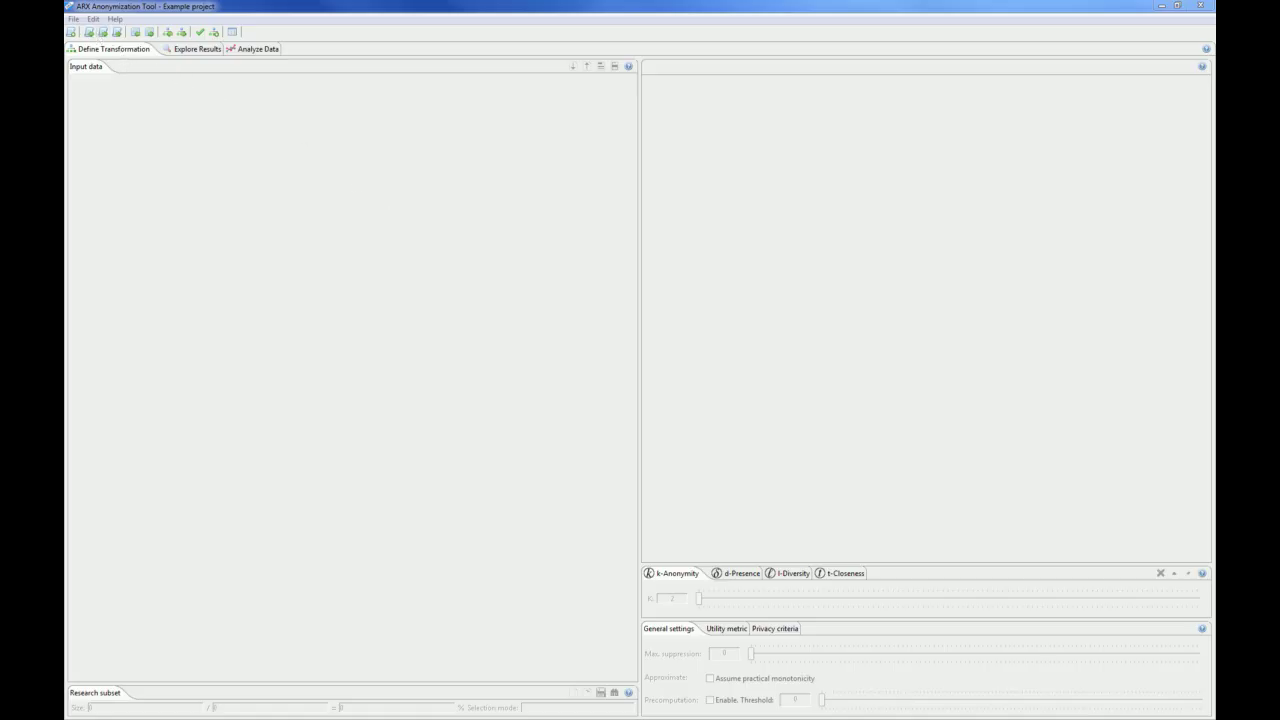
Step: Create a new project named "Example project" with the description "Example description", leaving the locale at DE
click(70, 33)
text(Example )
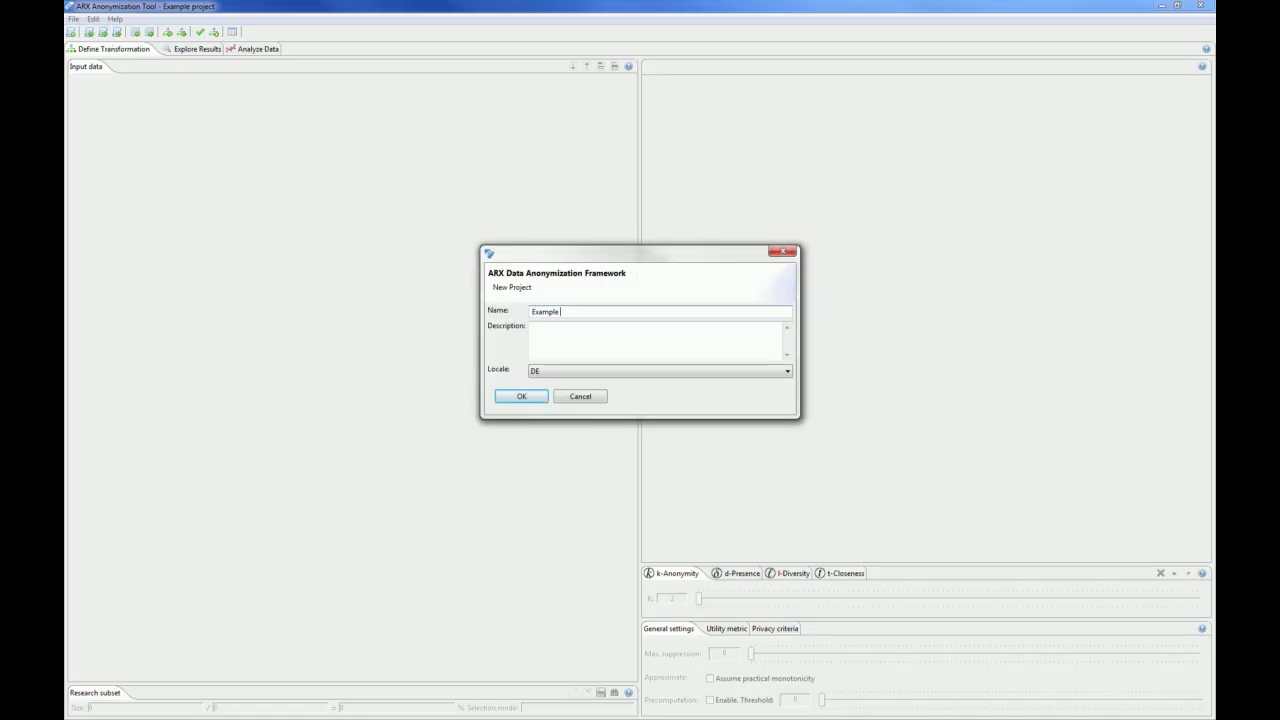
text(project)
key(Tab)
text(Example description)
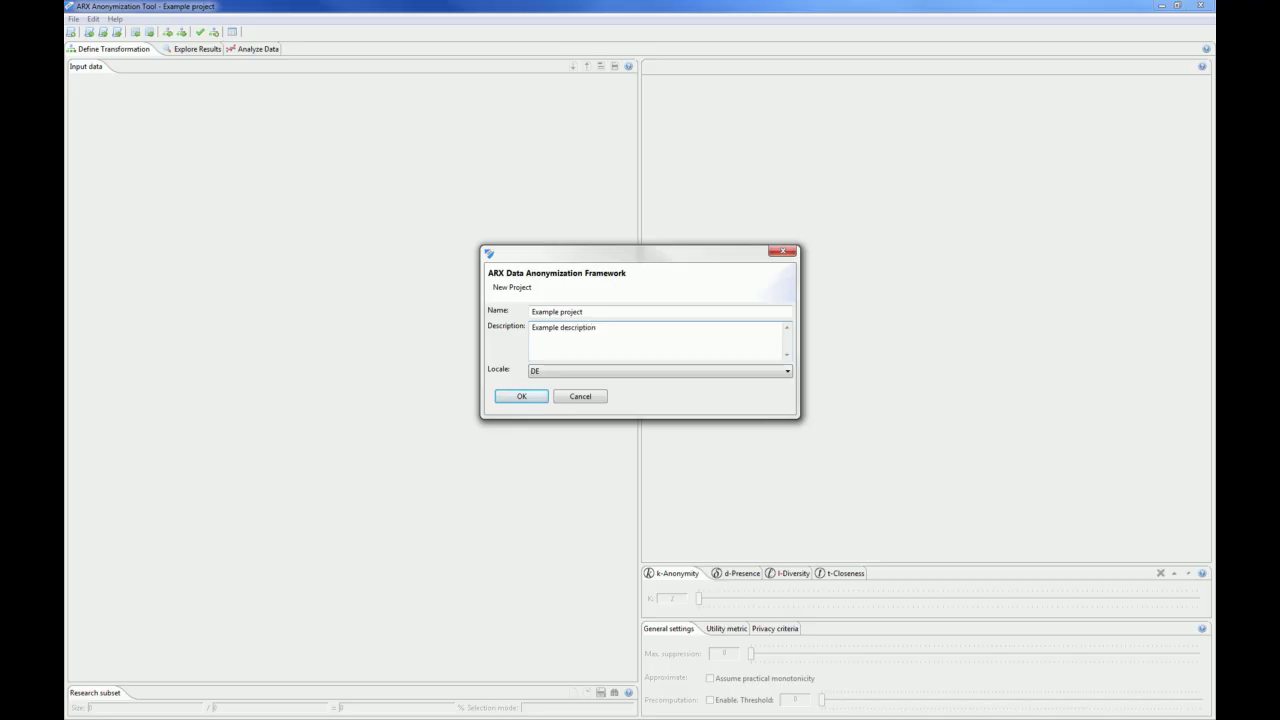
click(506, 399)
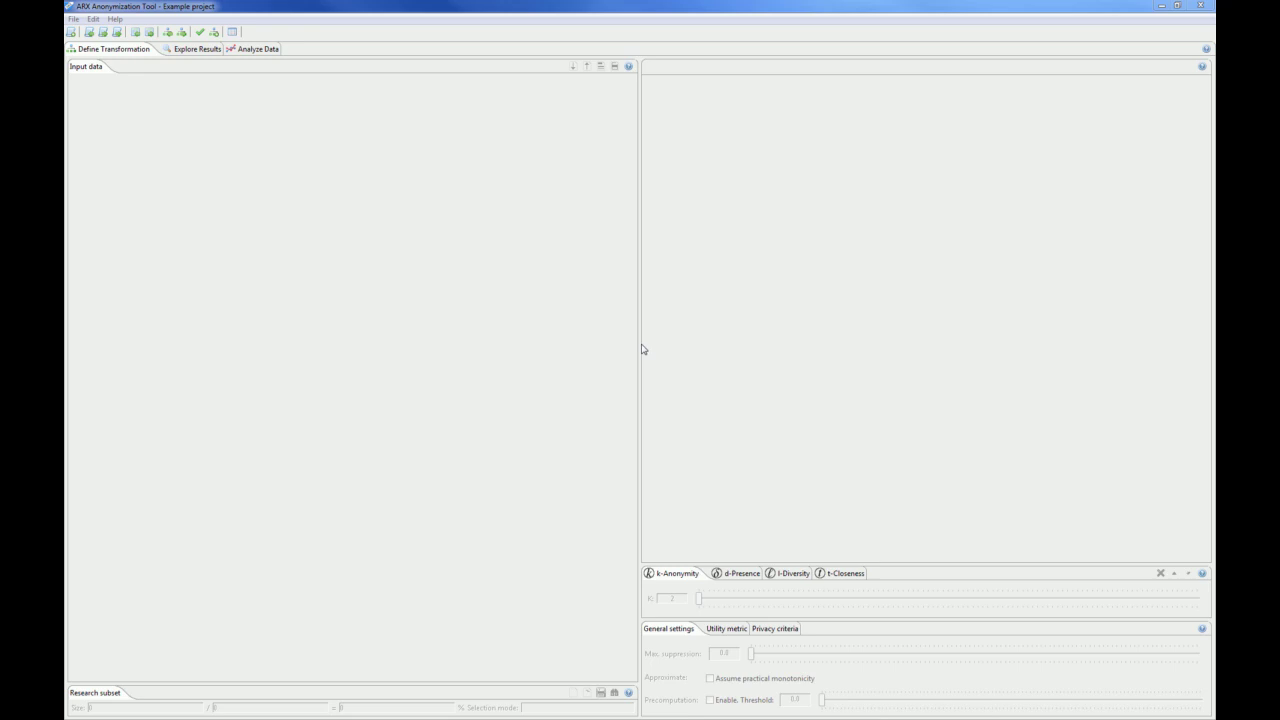
Step: Import the CSV file adult.csv from the data folder, keeping all detected columns
click(135, 32)
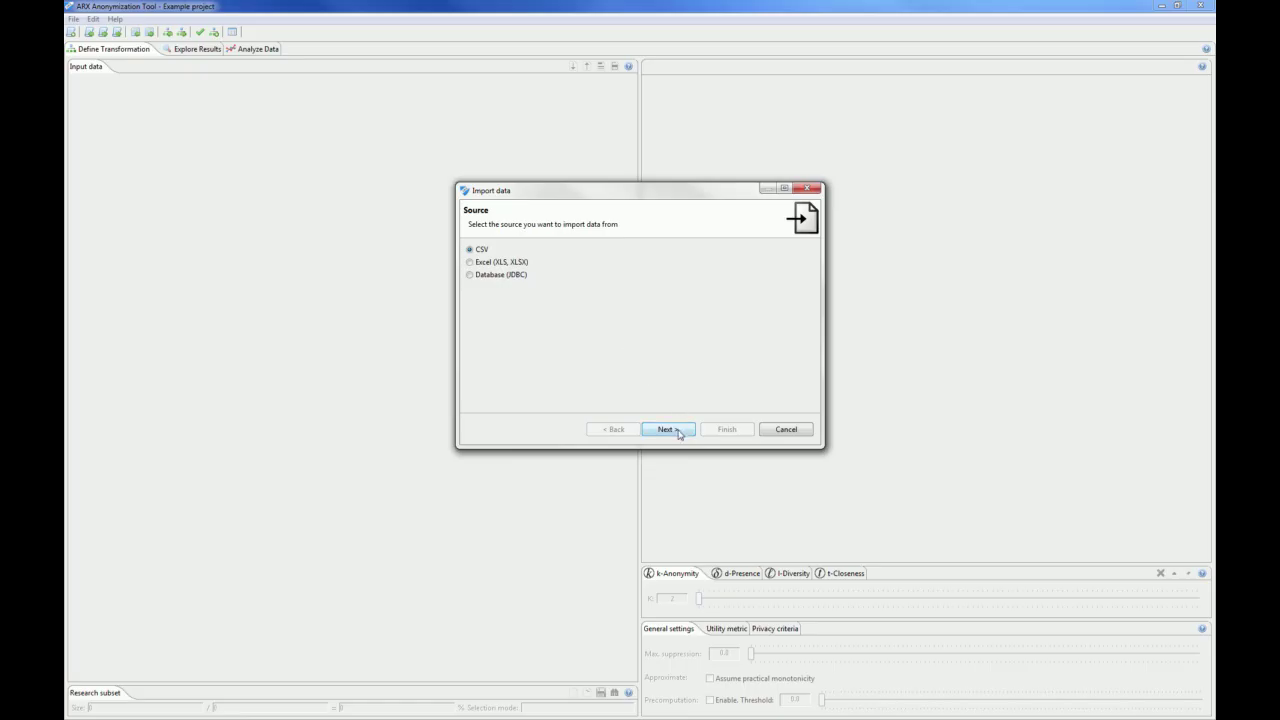
click(678, 430)
click(788, 256)
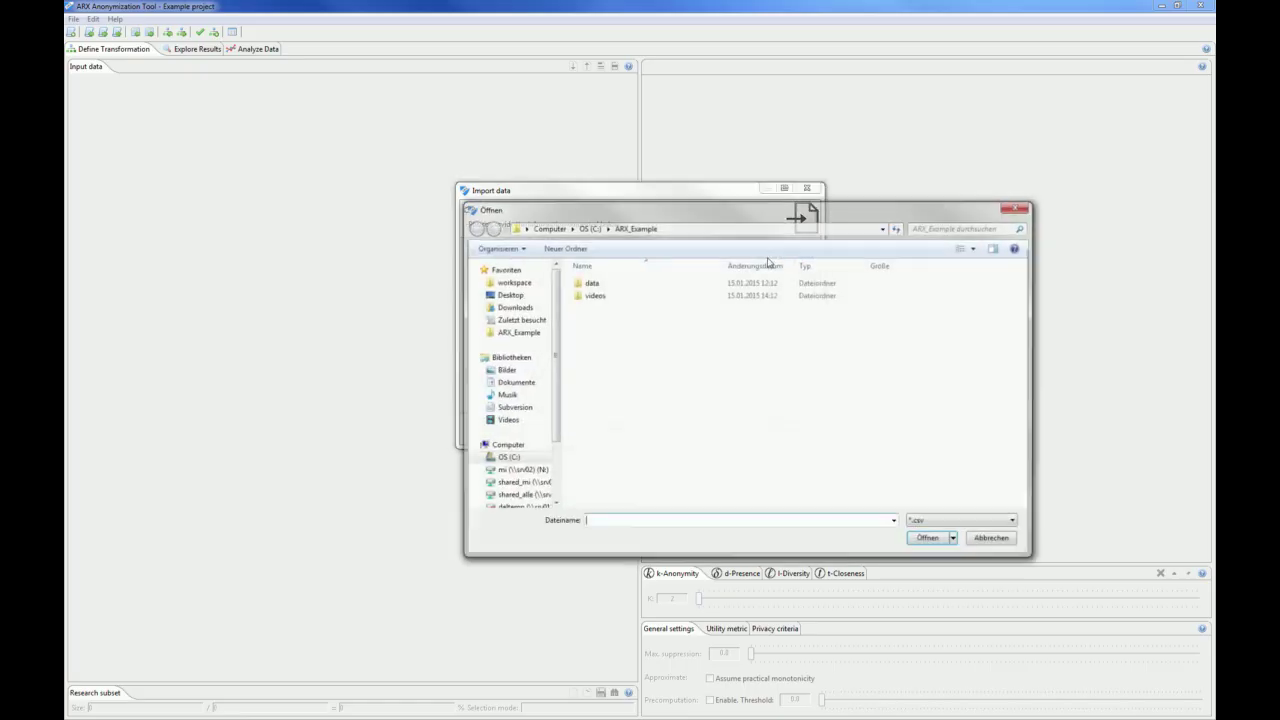
double_click(654, 283)
double_click(630, 287)
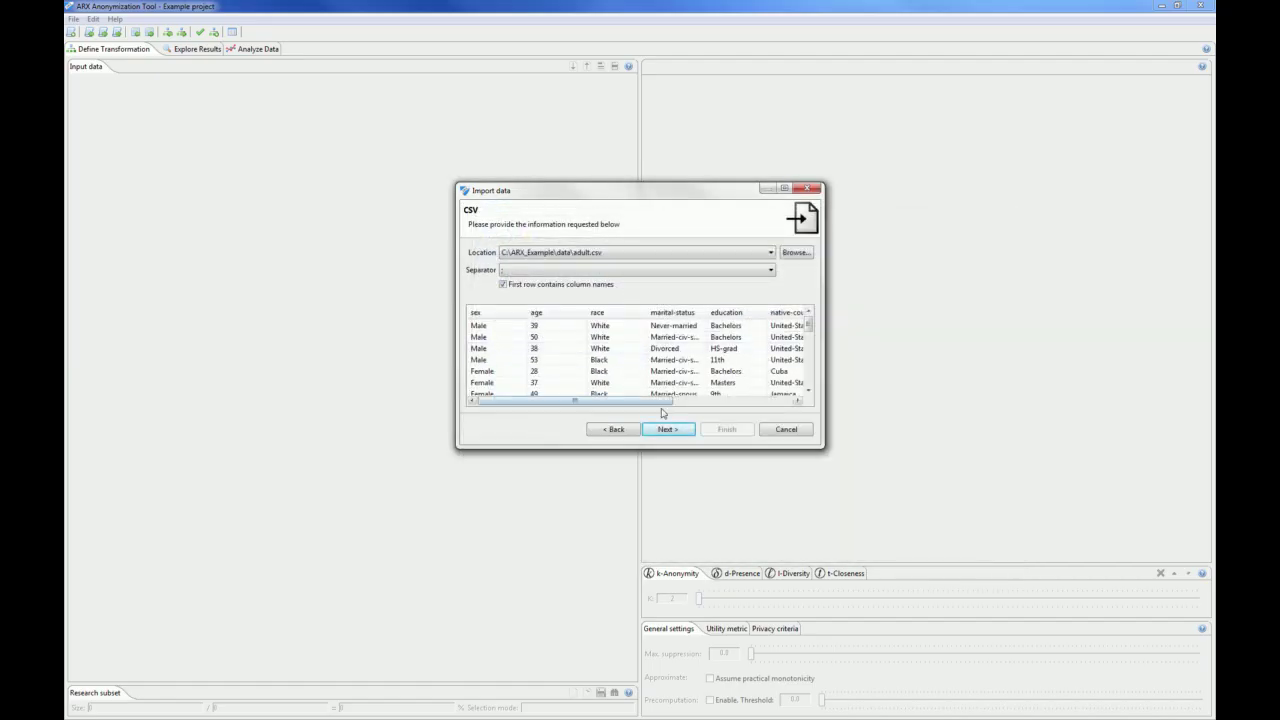
click(670, 432)
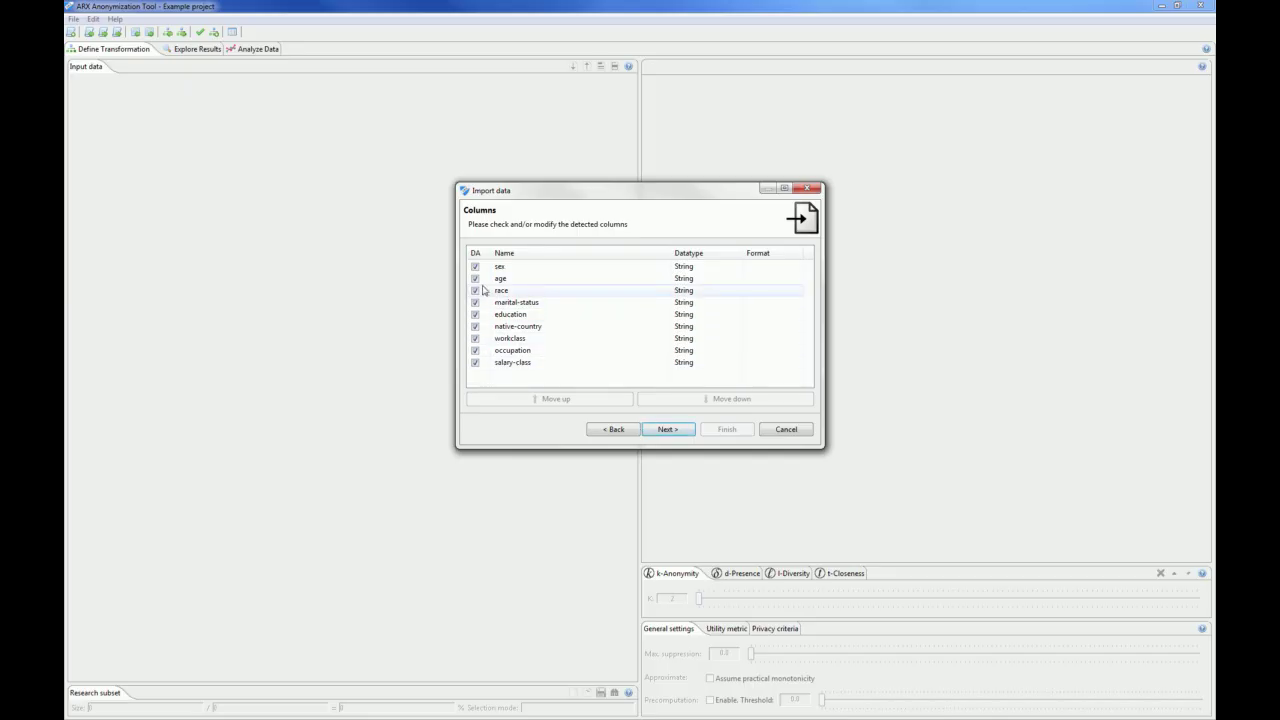
click(684, 430)
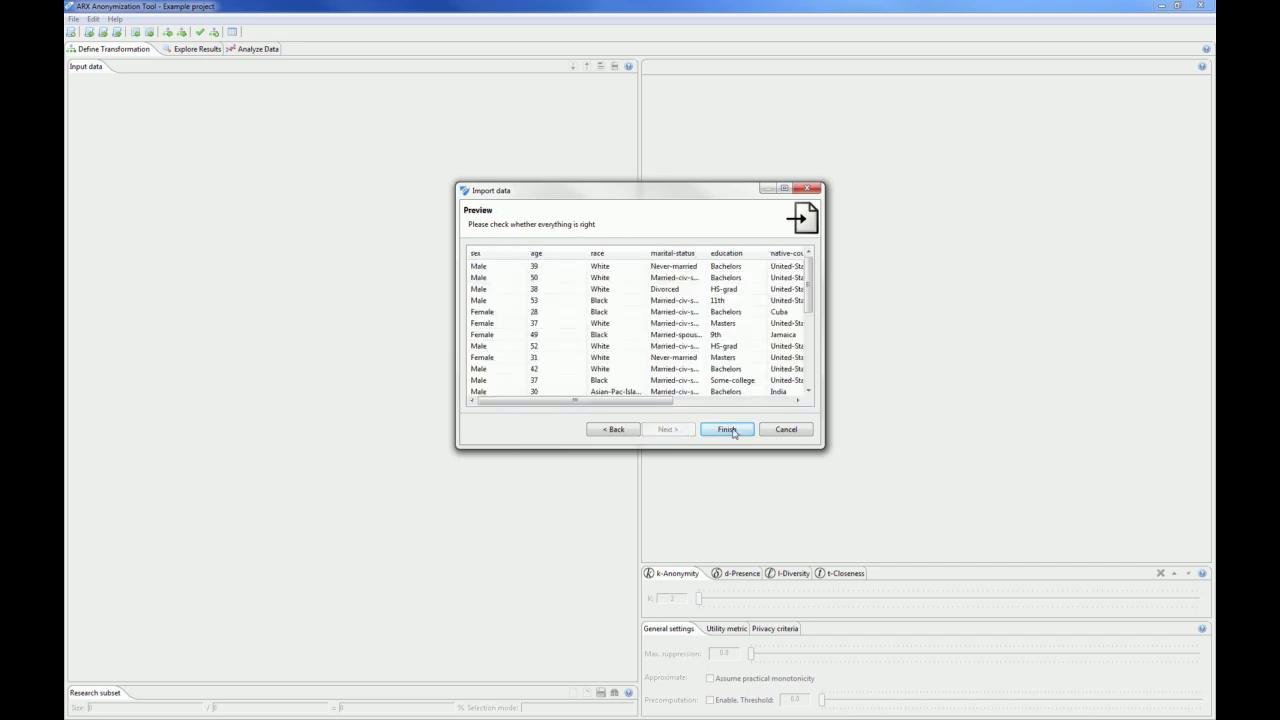
click(729, 431)
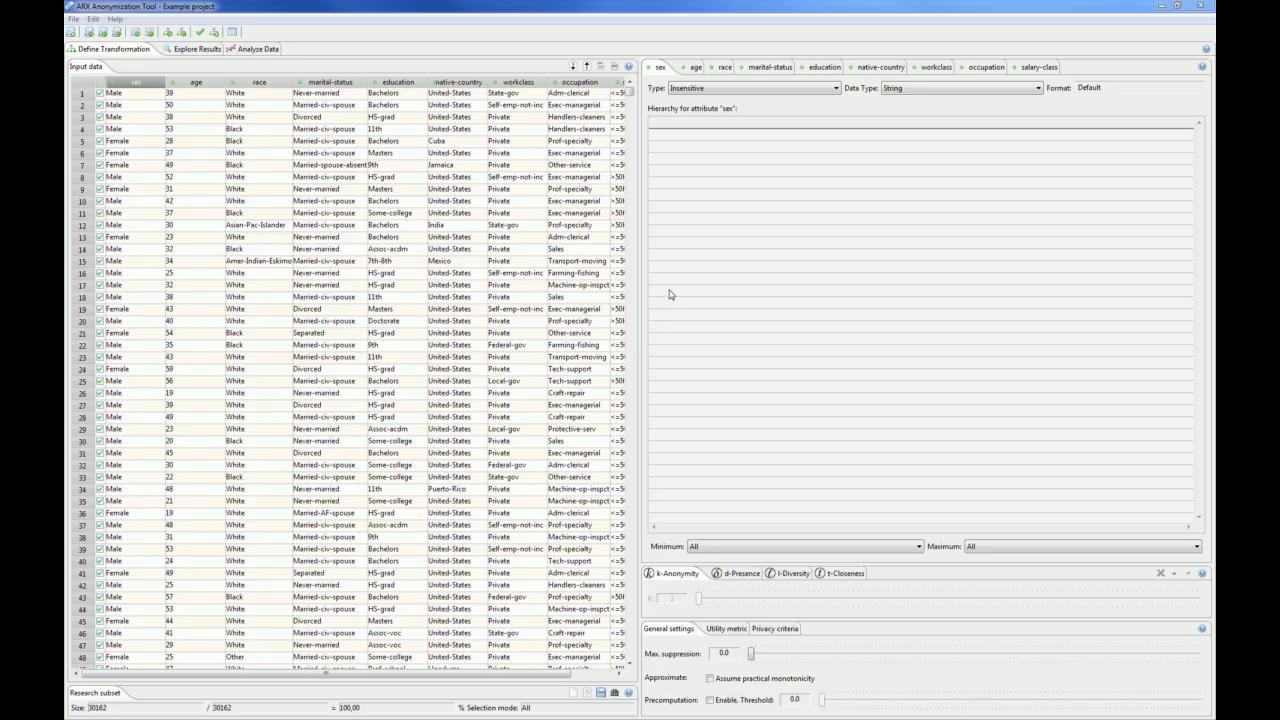
Step: Mark the sex attribute as Quasi-Identifying and create an ordering-based hierarchy for it with a group size of 2
click(734, 91)
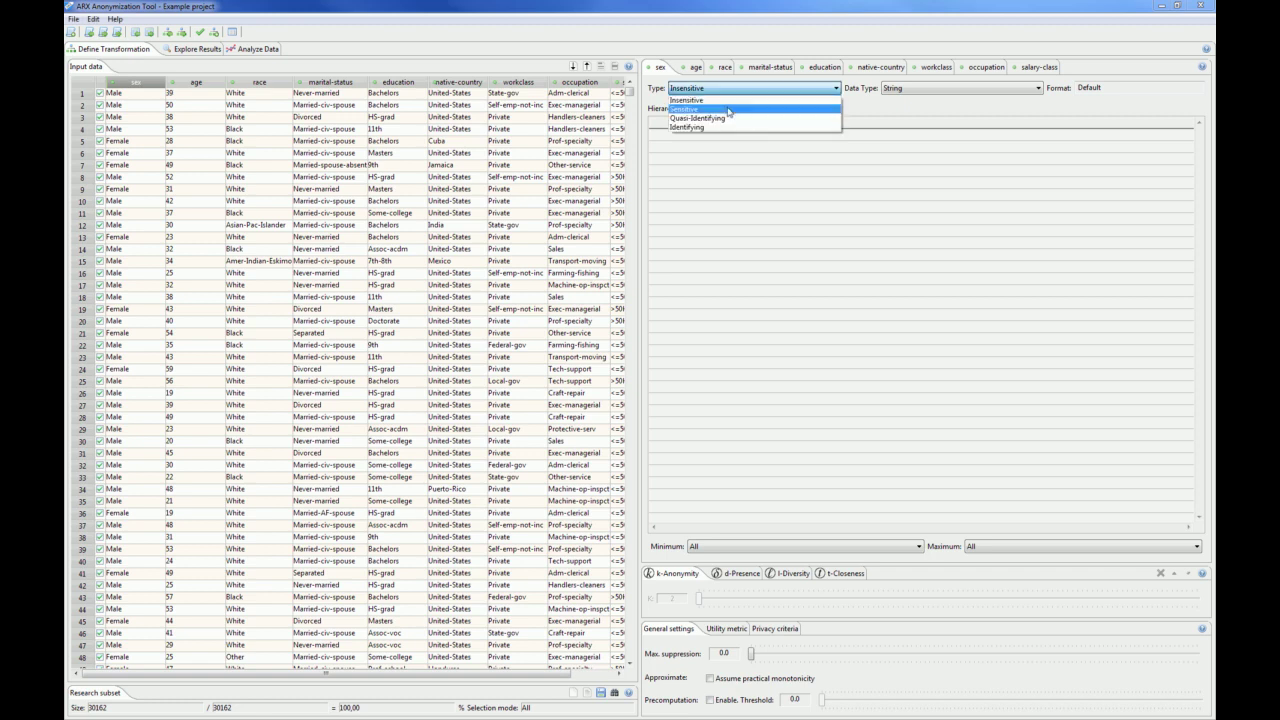
click(726, 118)
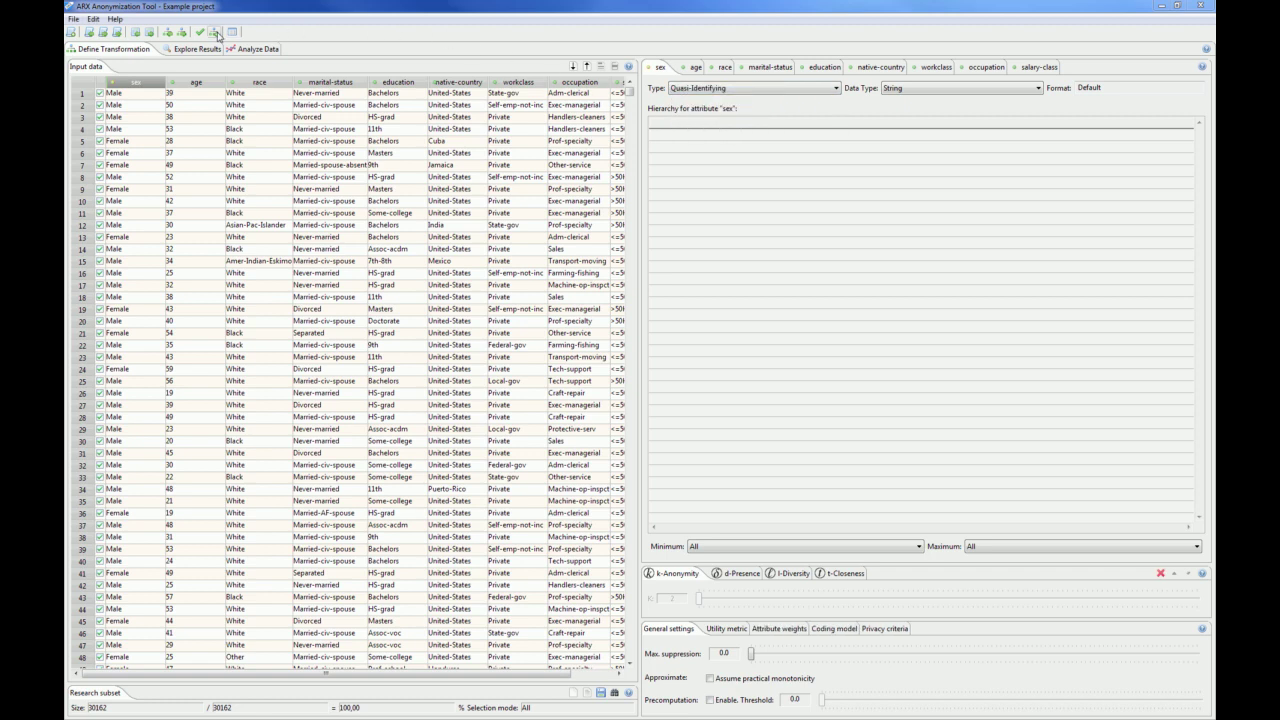
click(217, 33)
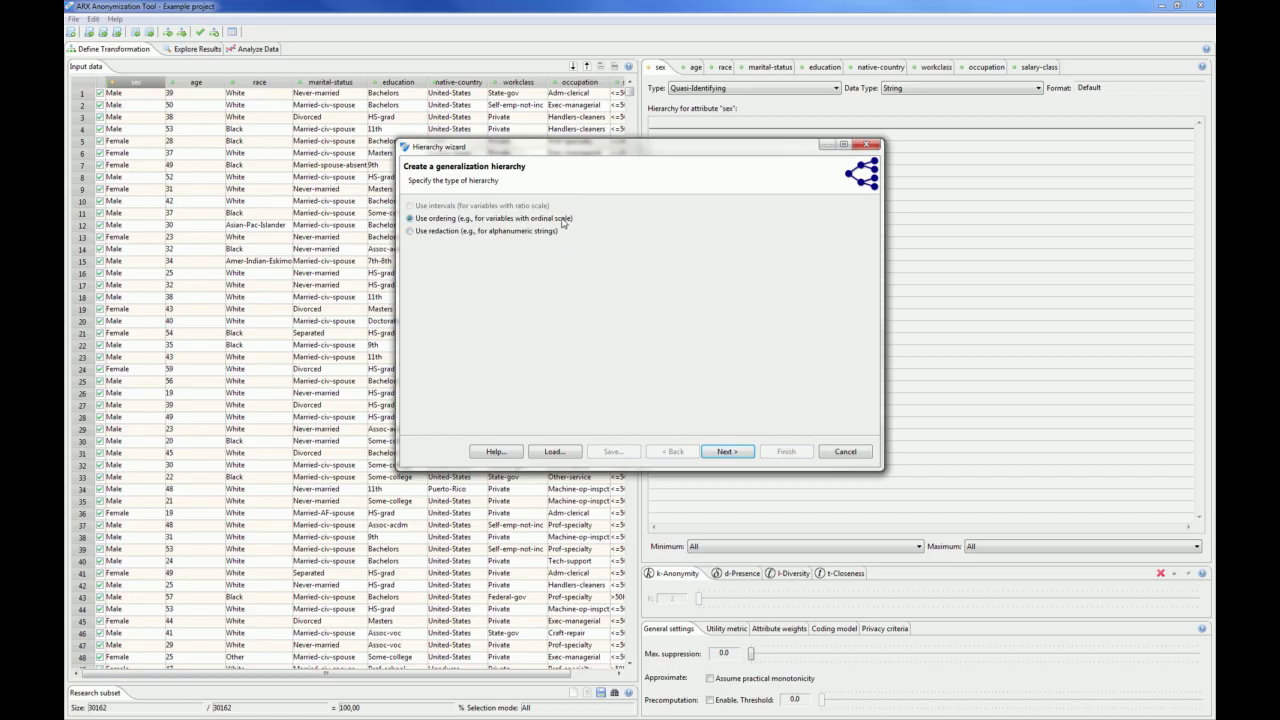
click(727, 451)
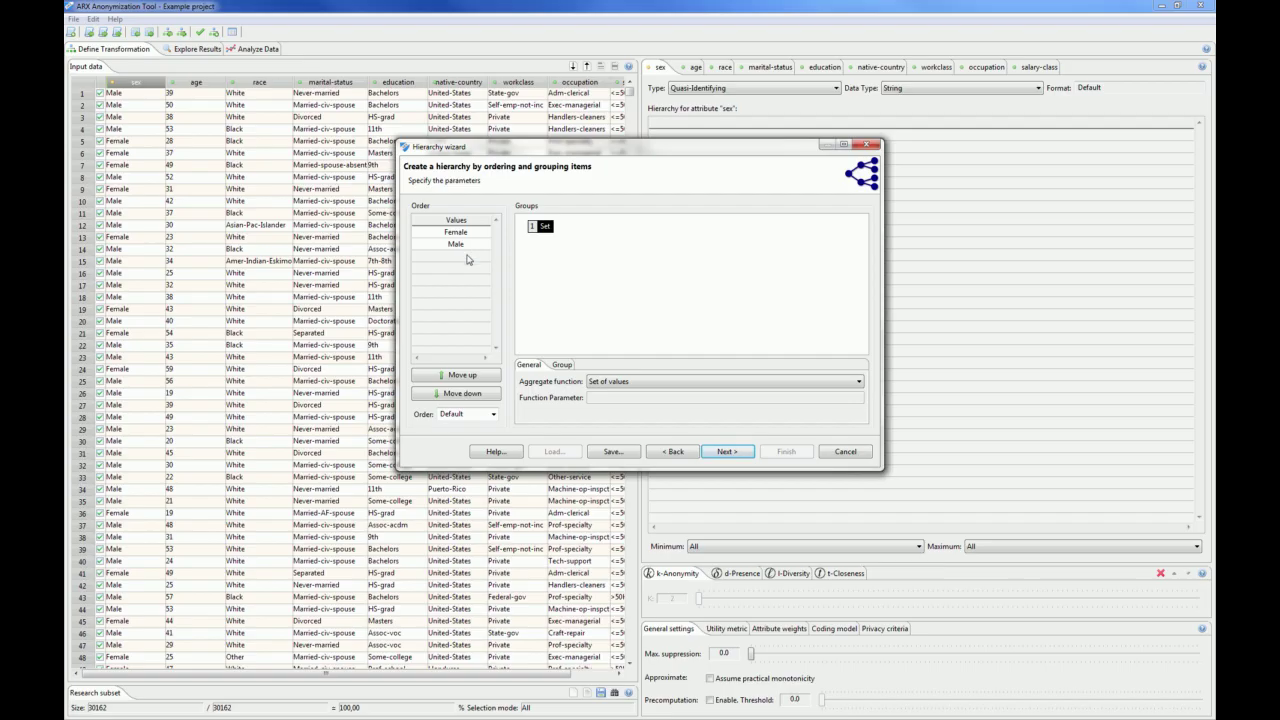
click(533, 227)
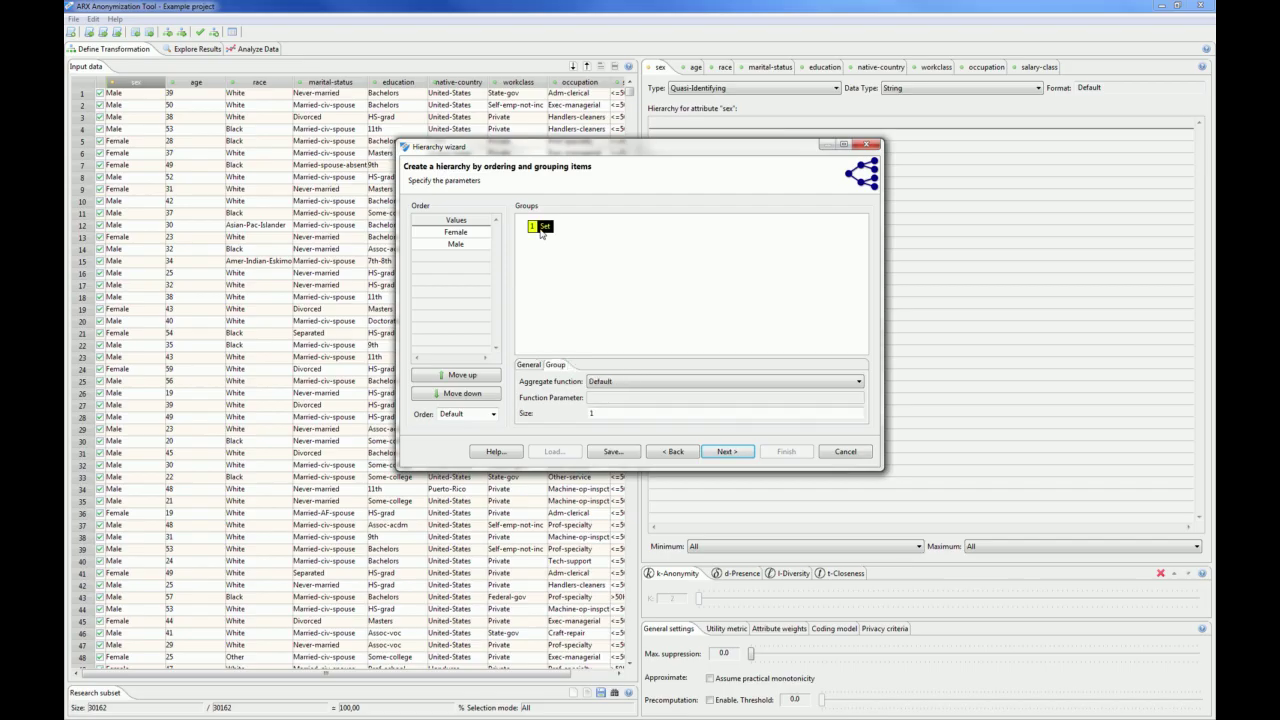
double_click(589, 413)
text(2)
click(727, 451)
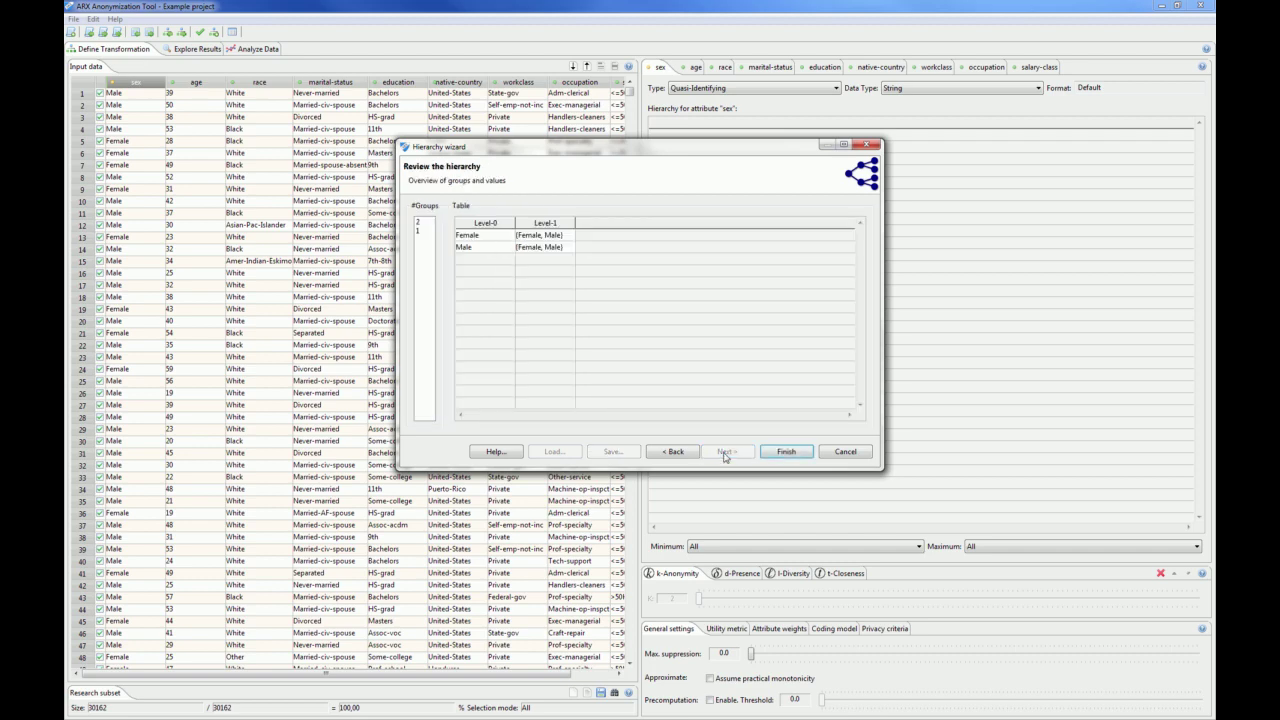
click(786, 451)
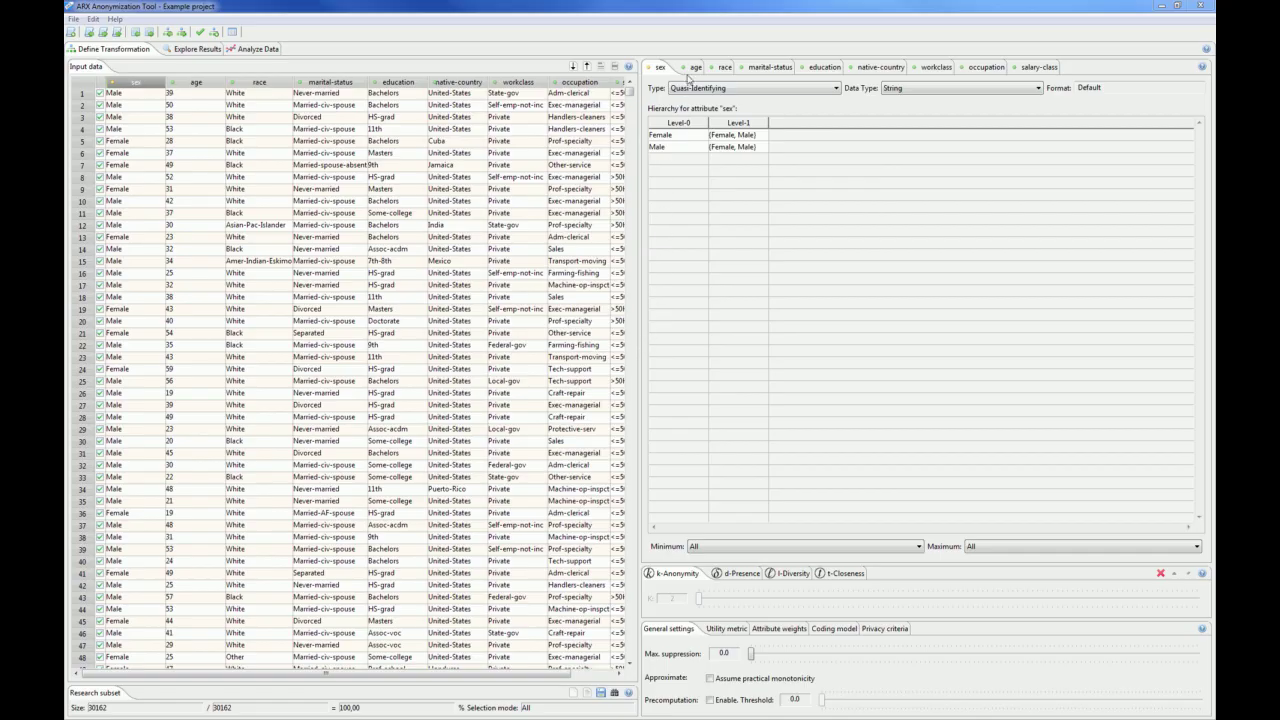
Step: Mark the age attribute as Quasi-Identifying and set its data type to Integer
click(691, 69)
click(700, 88)
click(710, 119)
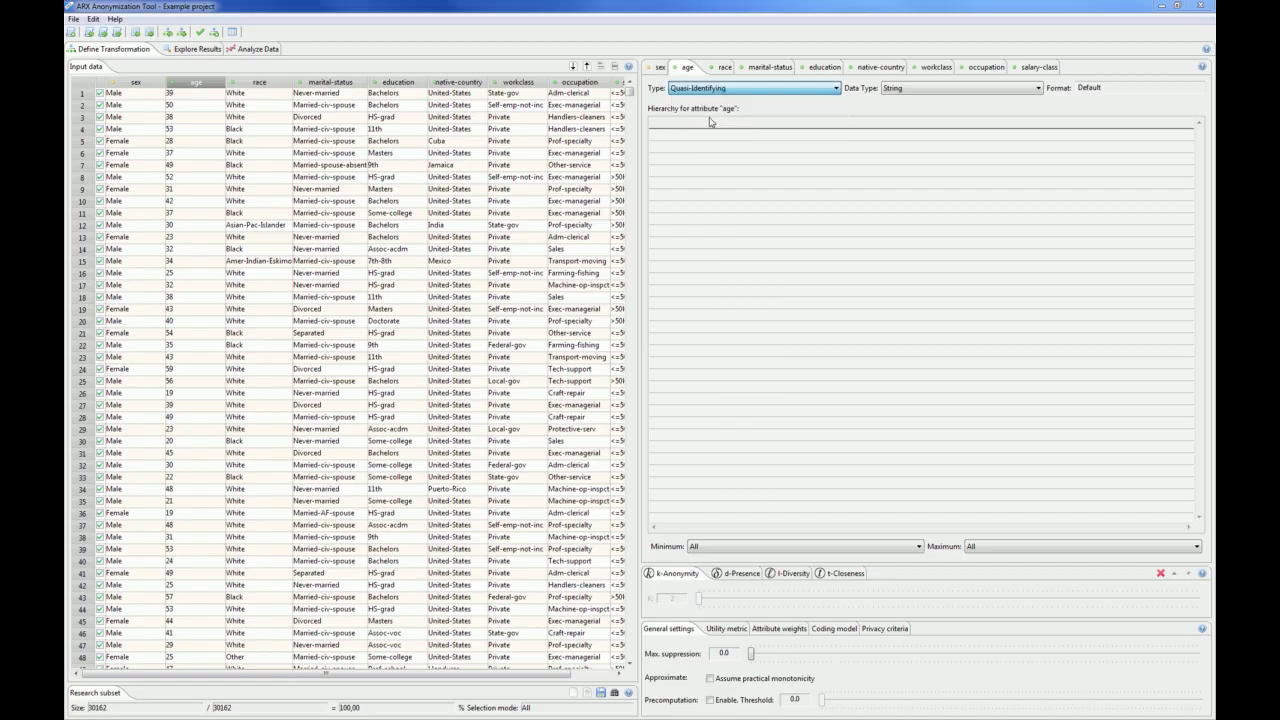
click(907, 91)
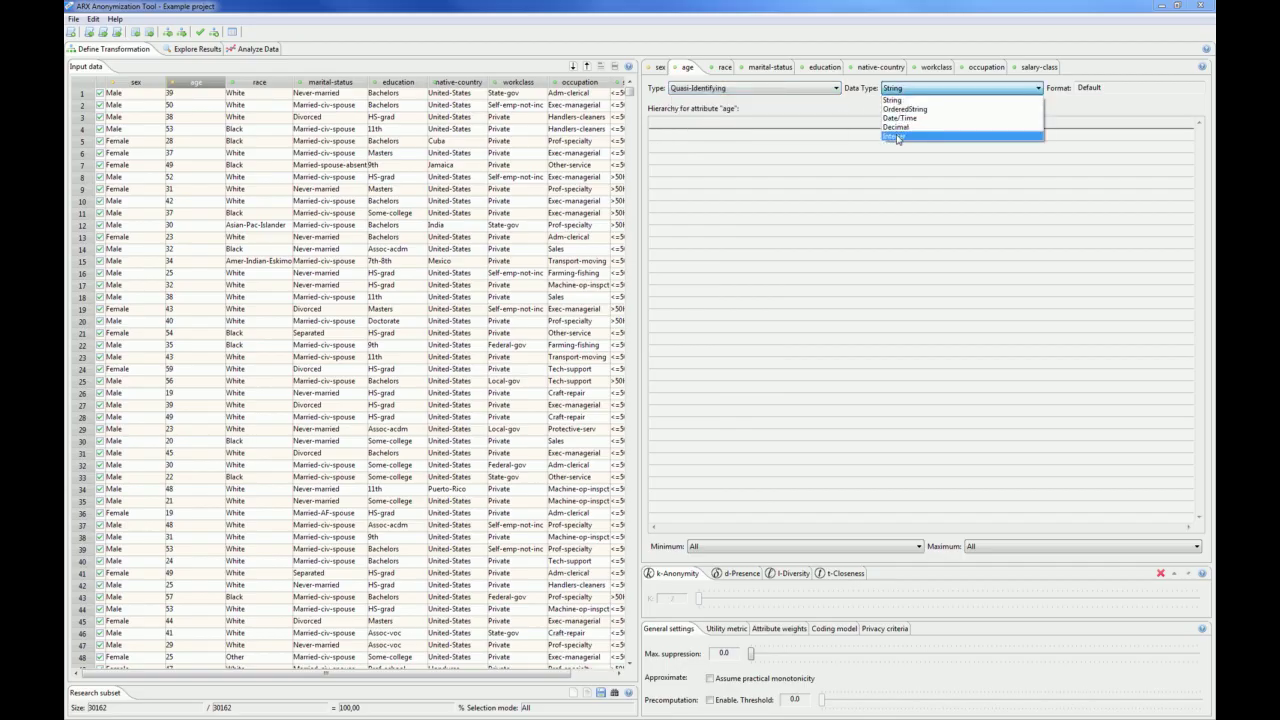
click(897, 137)
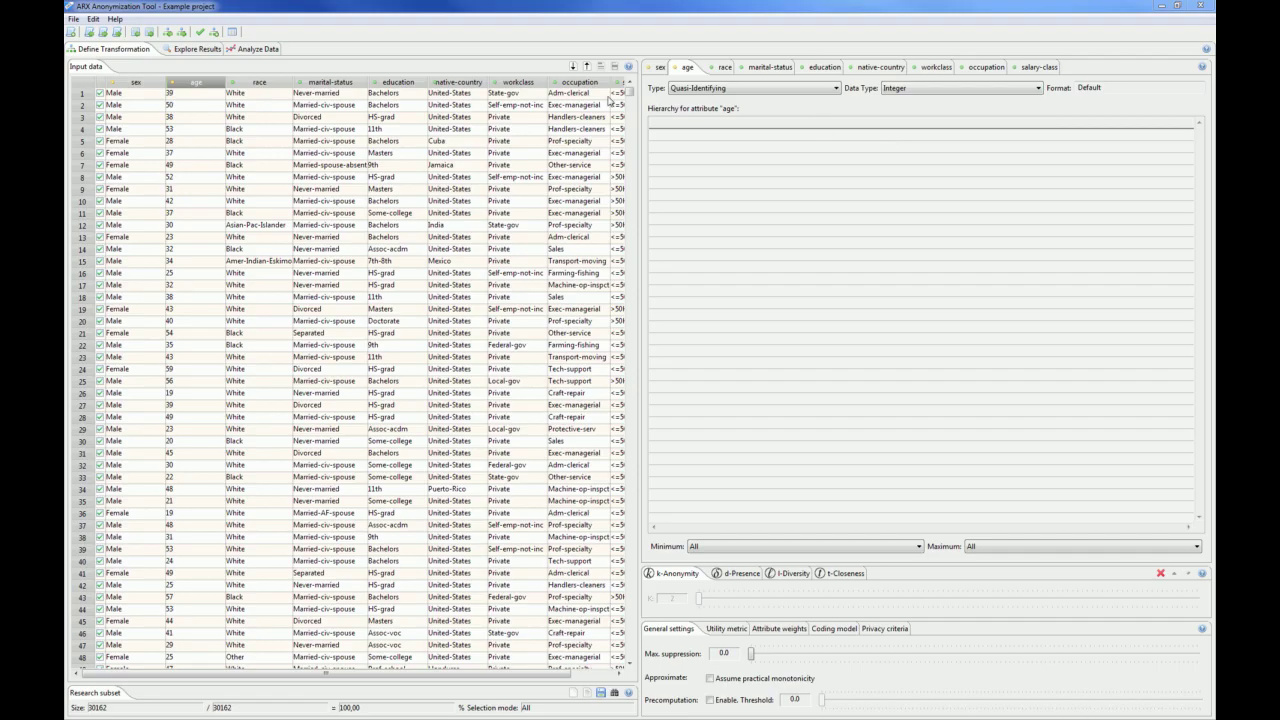
Step: Start an interval-based hierarchy for age and set the lower bound's label, snap and repeat values to 0
click(214, 33)
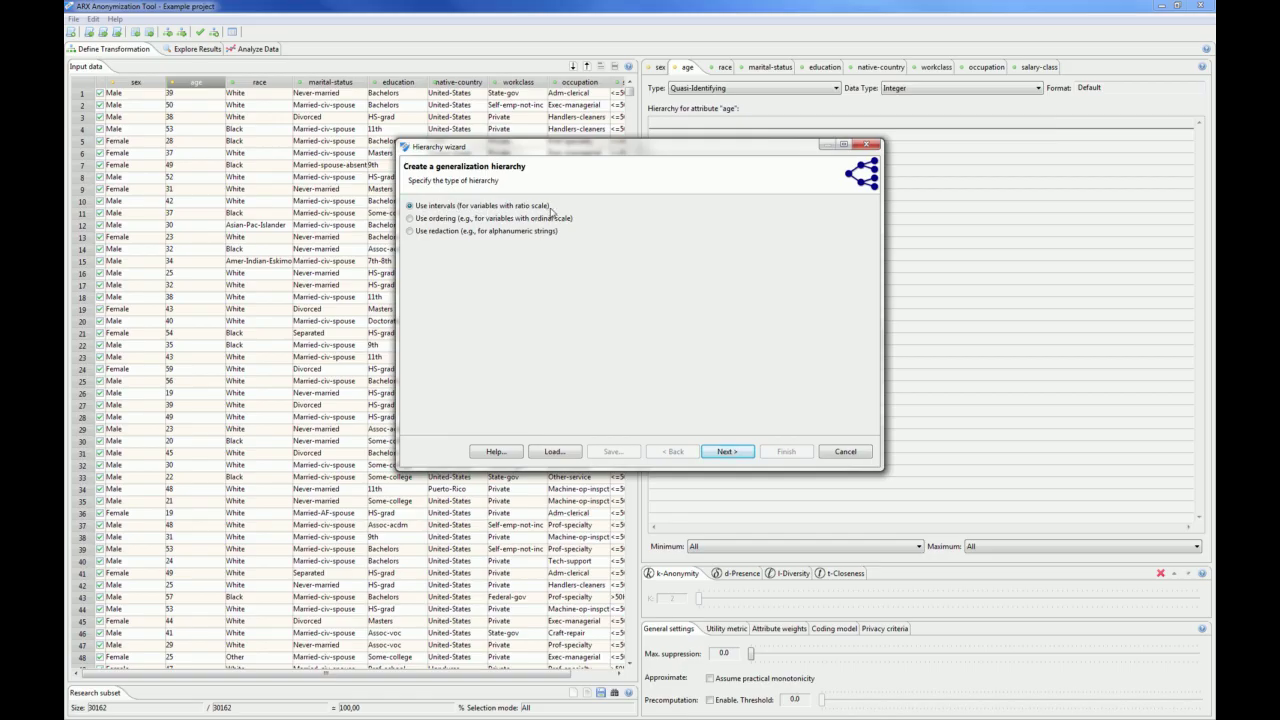
click(727, 451)
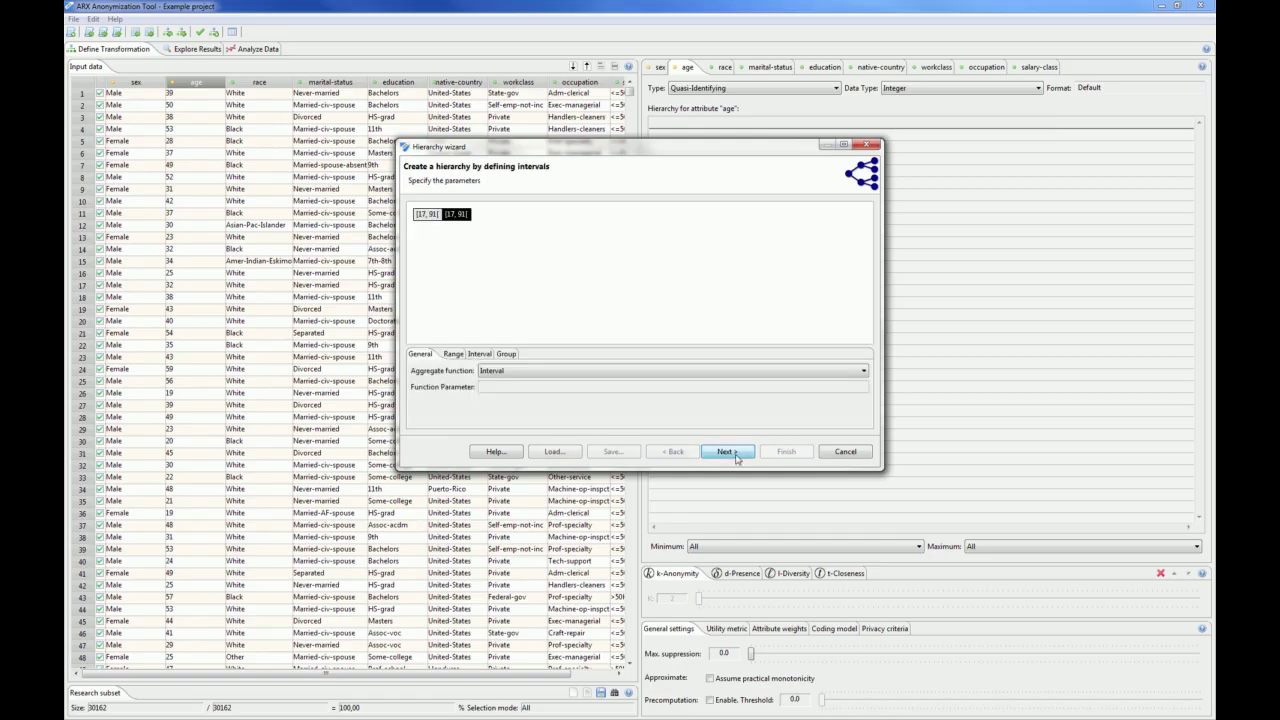
click(455, 355)
double_click(448, 382)
text(0)
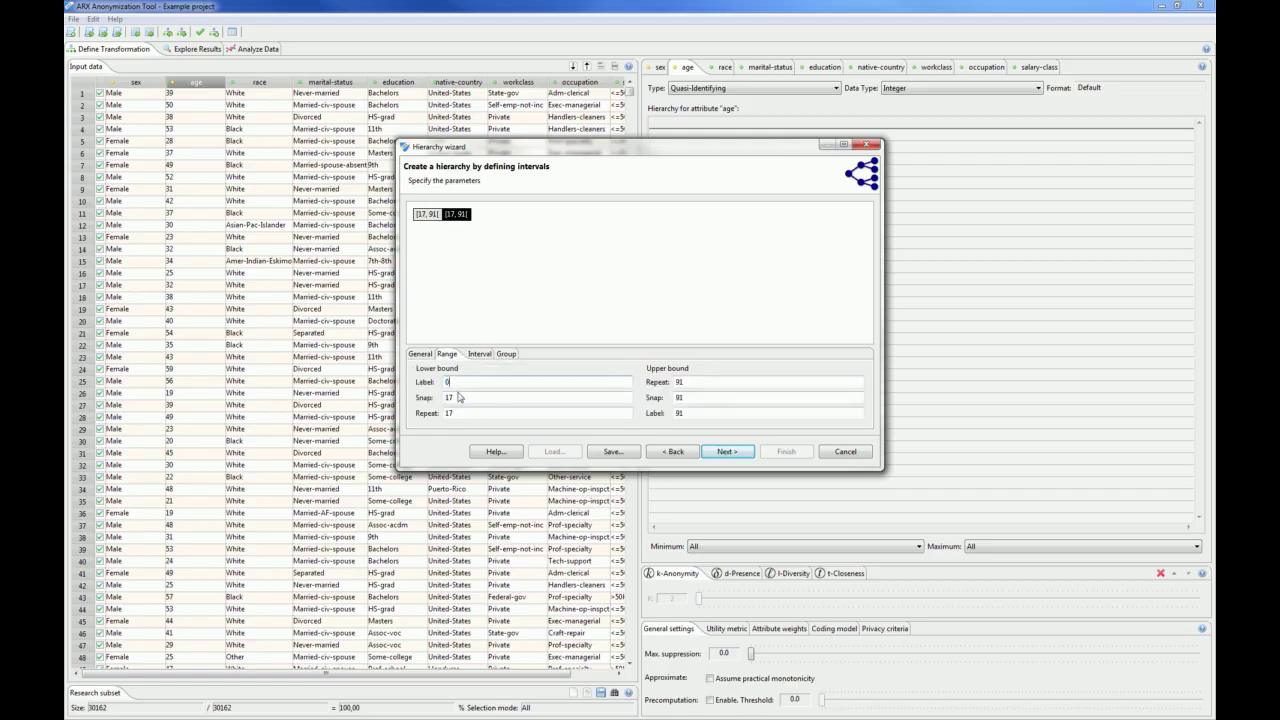
double_click(448, 397)
text(0)
double_click(448, 413)
text(0)
Step: Set the age range's upper bound to label 100, snap 80 and repeat 80
double_click(704, 413)
text(100)
double_click(672, 398)
text(80)
double_click(678, 383)
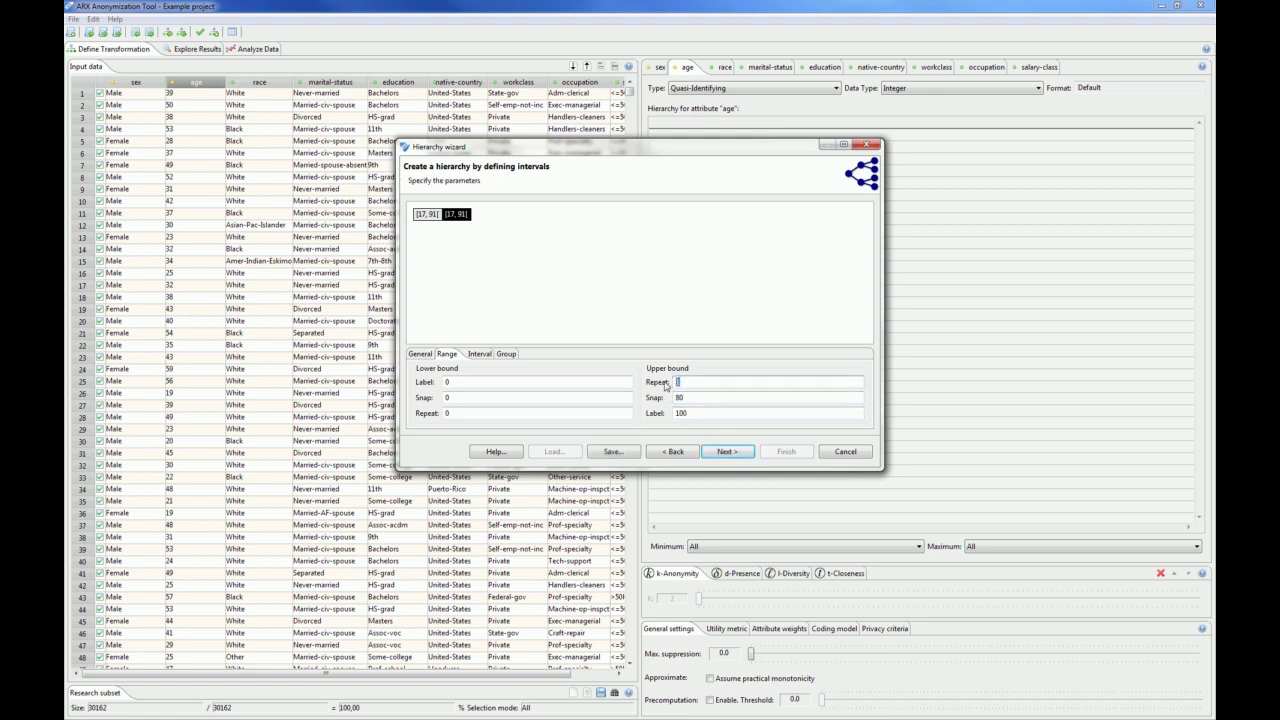
text(80)
Step: Set the base age interval to a minimum of 0 and a maximum of 5
click(449, 215)
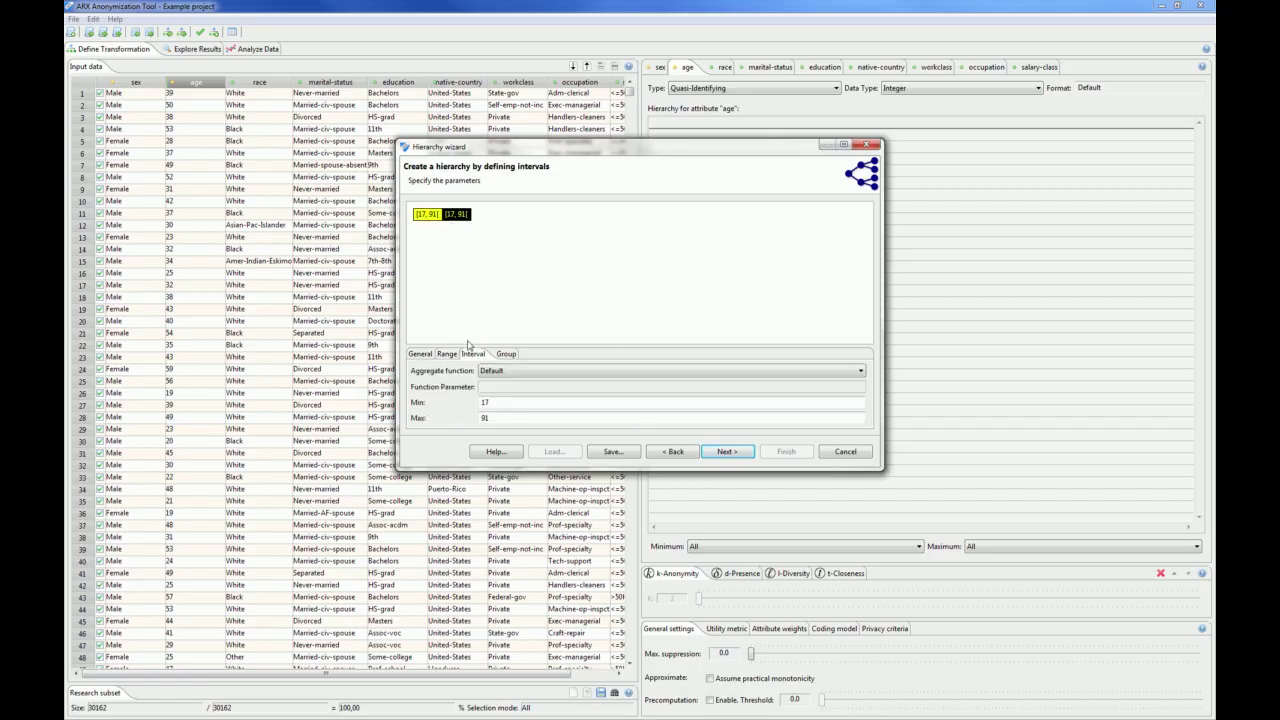
click(497, 401)
double_click(497, 401)
text(0)
double_click(495, 419)
text(5)
Step: Add two successive group levels above the [0, 5[ age interval, each with size 2, reaching [0, 20[
right_click(442, 221)
click(479, 309)
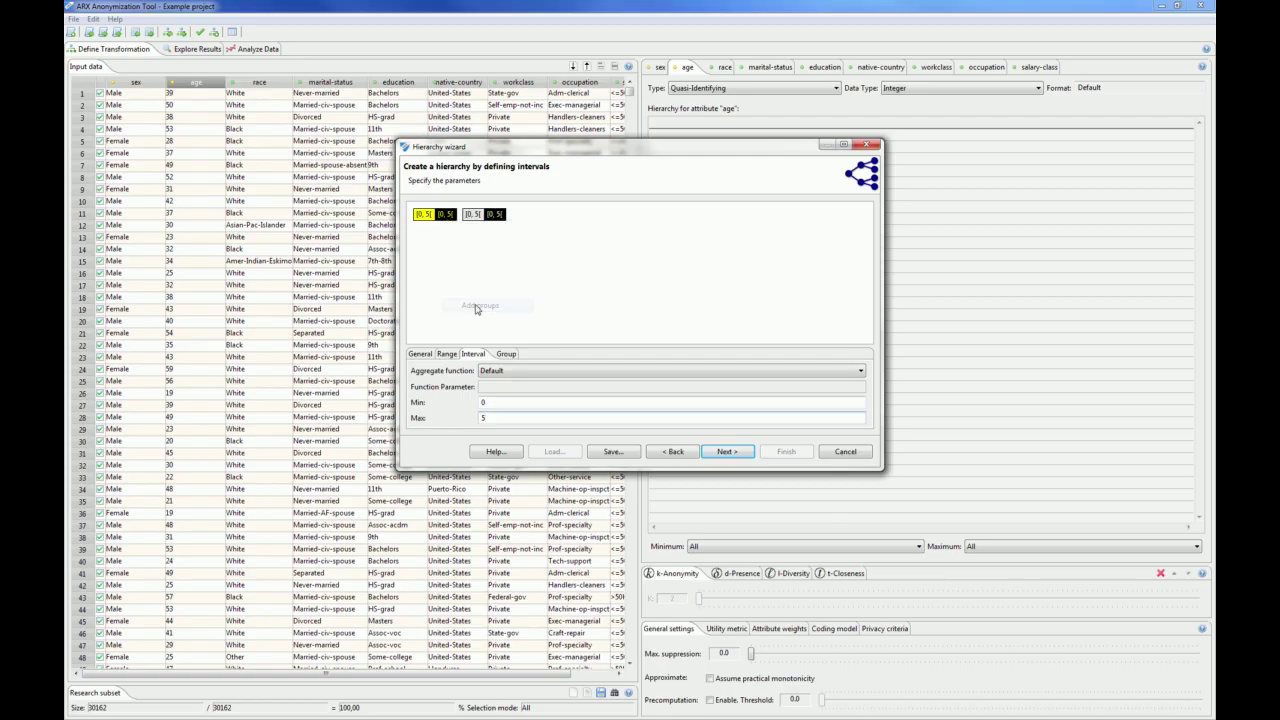
click(488, 217)
key(BackSpace)
text(2)
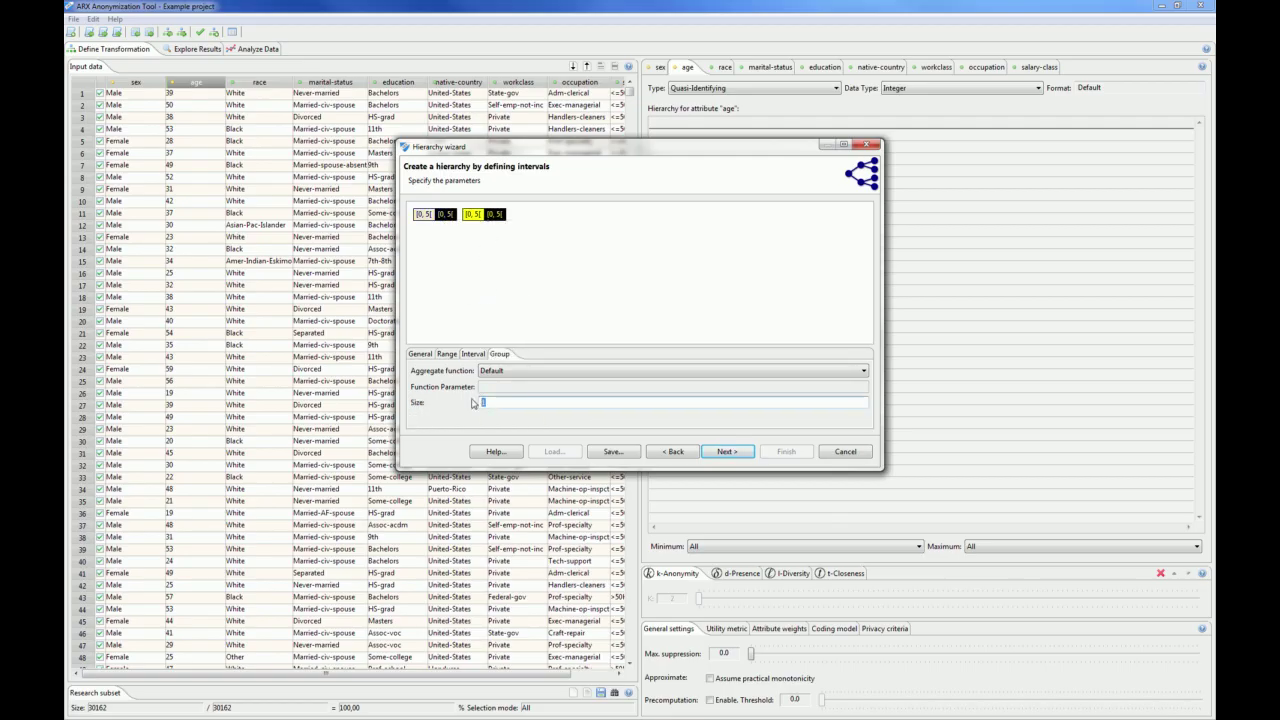
right_click(503, 231)
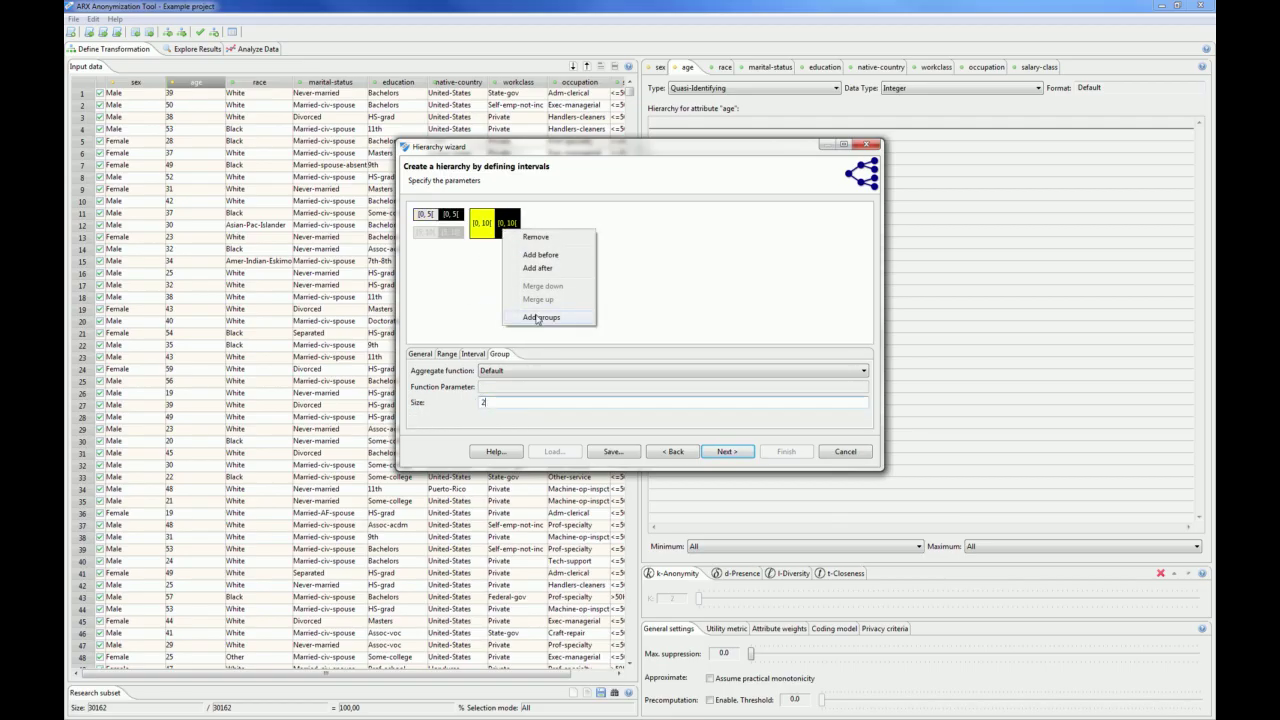
click(541, 317)
key(BackSpace)
text(2)
Step: Add two further group levels above the [0, 20[ age group, each with size 2
right_click(565, 261)
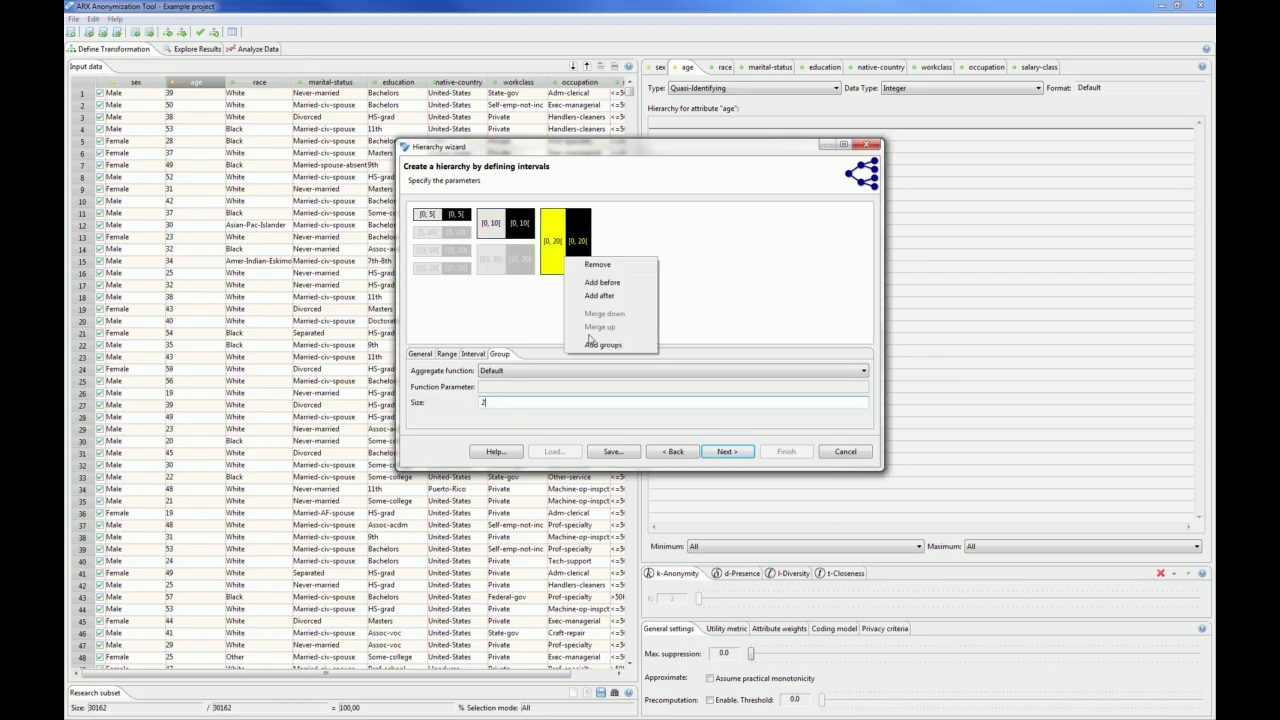
click(604, 346)
double_click(483, 402)
text(2)
right_click(617, 291)
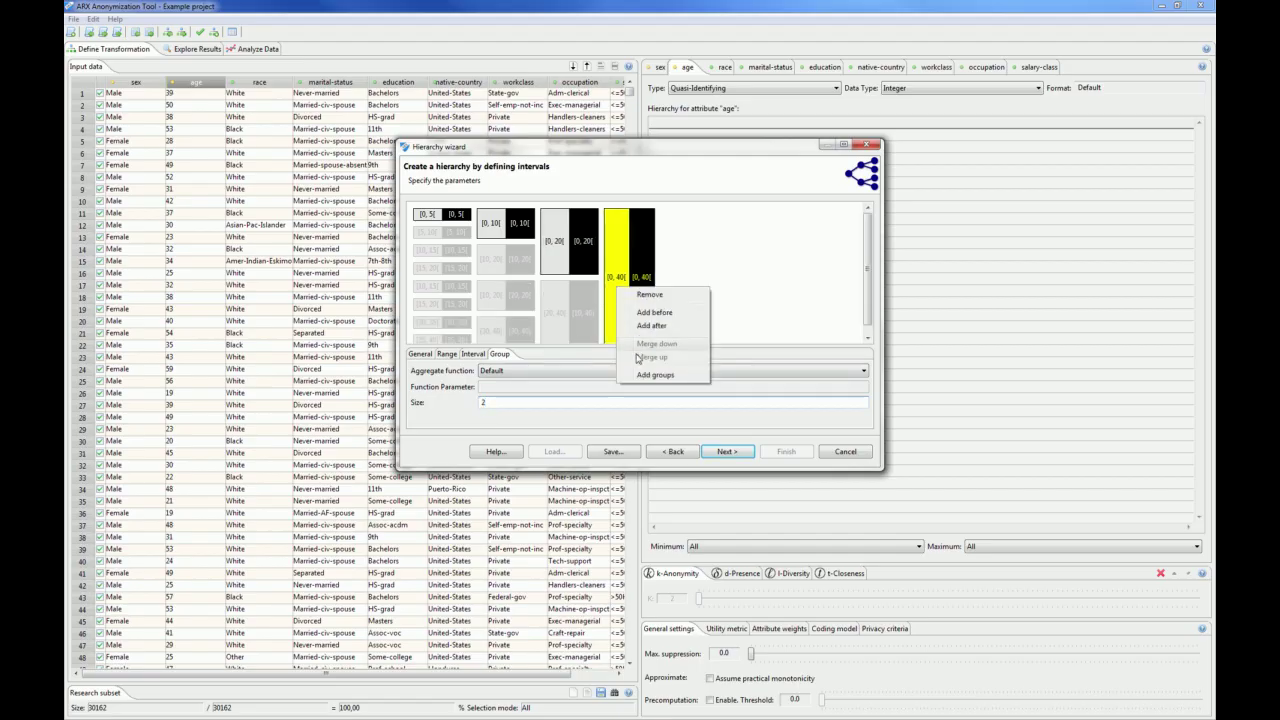
click(642, 377)
double_click(577, 403)
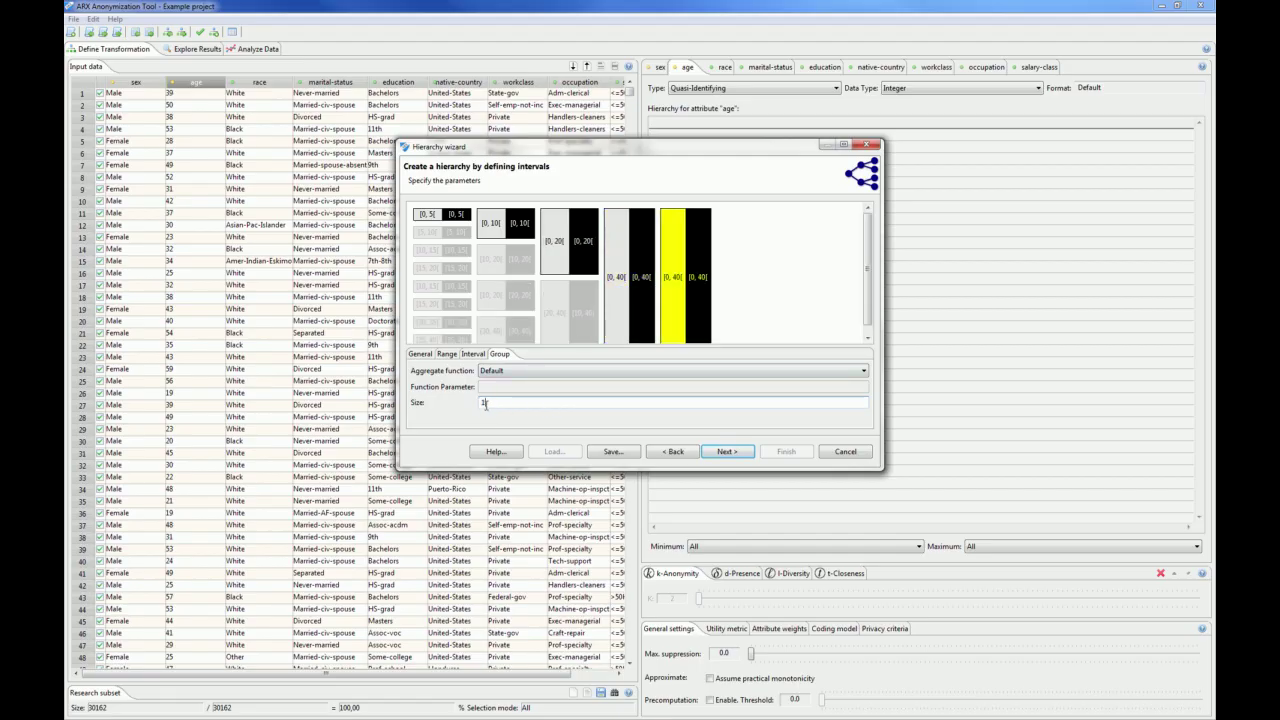
text(2)
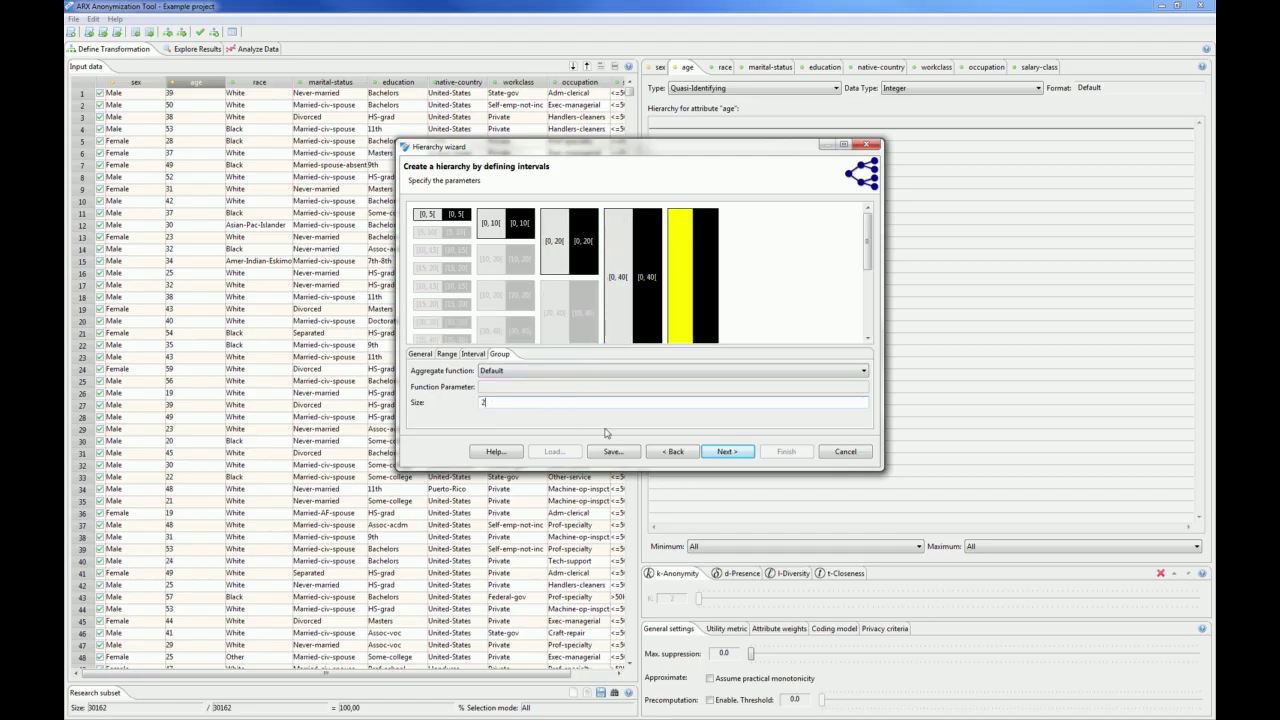
Step: Review the generated age hierarchy through the values above 80 and finish the wizard to apply it
click(711, 452)
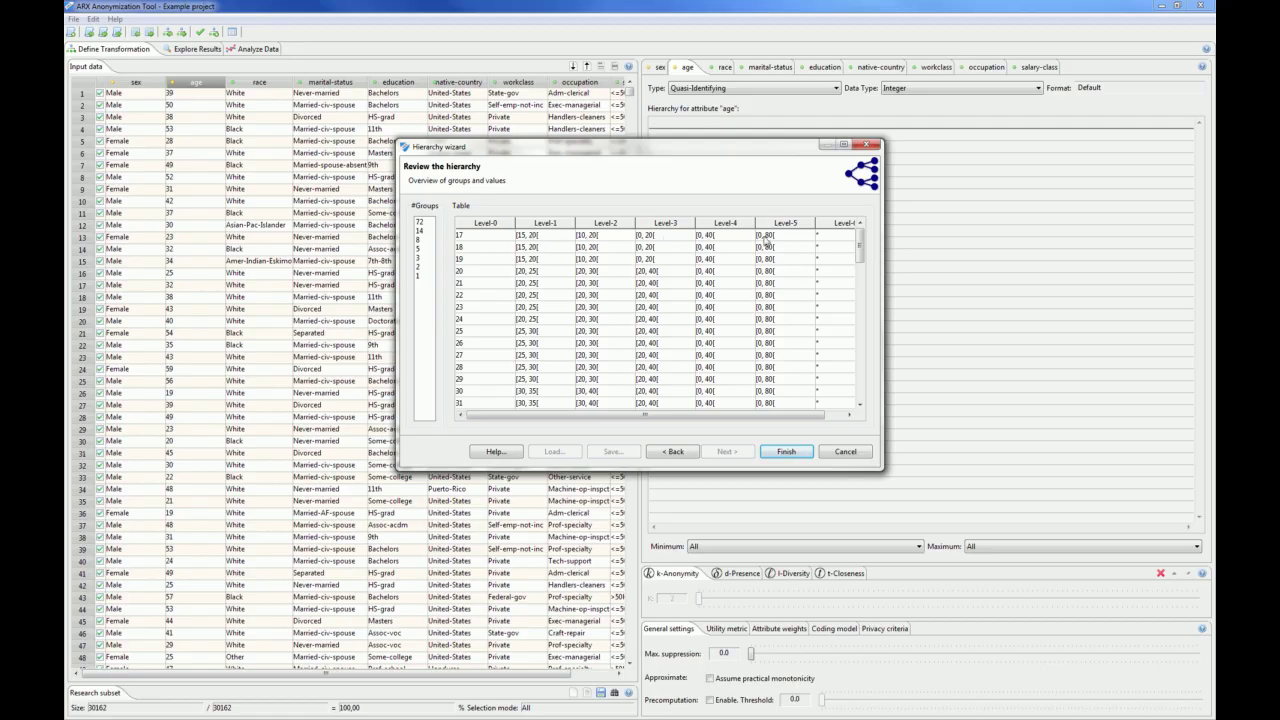
drag(858, 250, 859, 373)
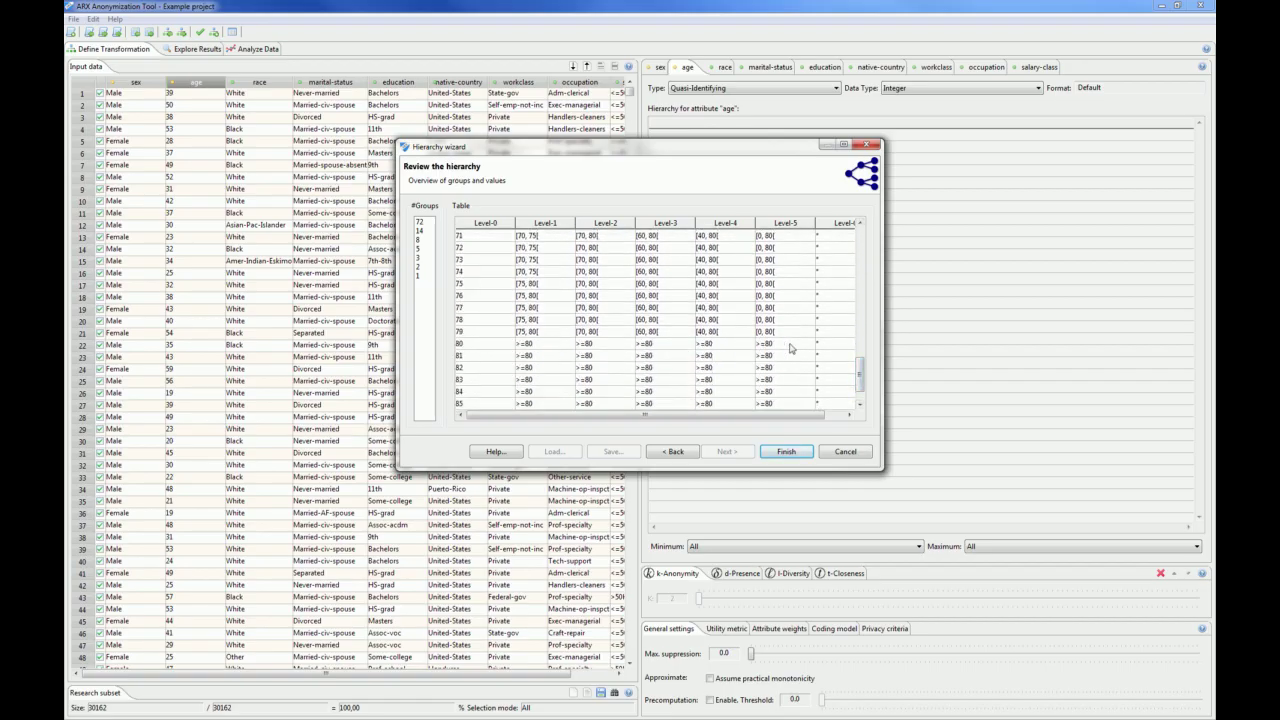
click(786, 452)
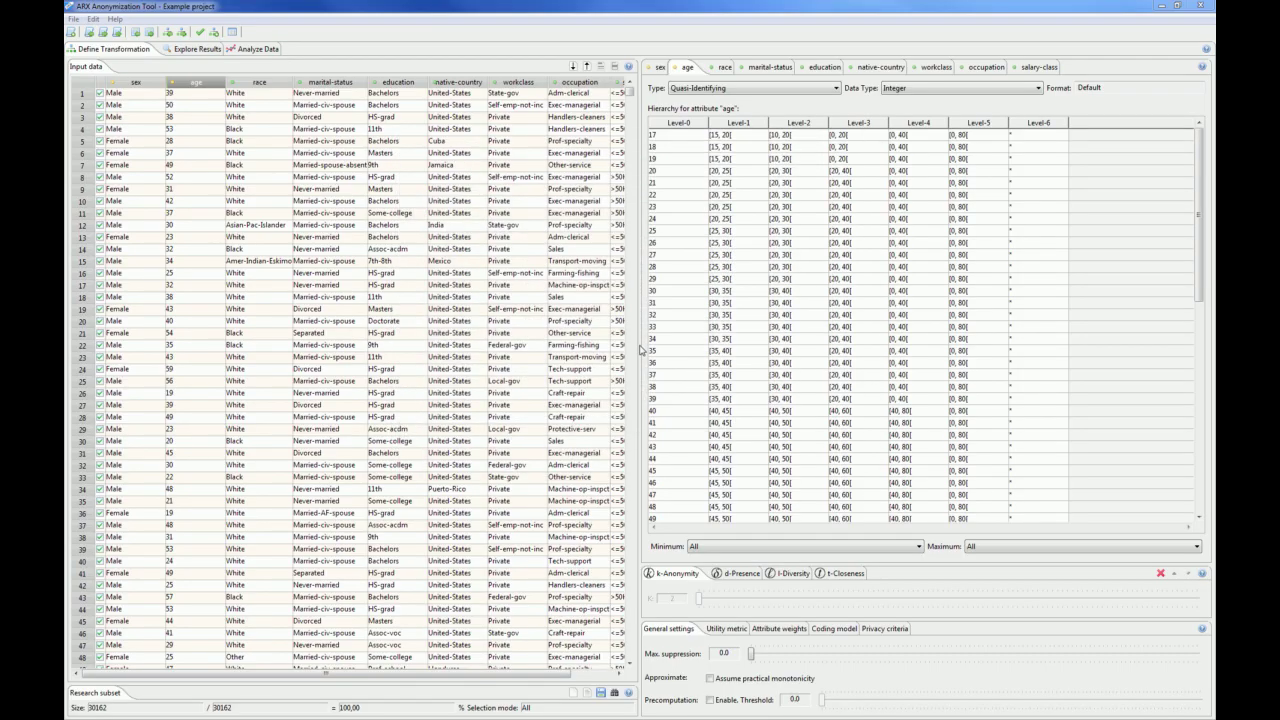
Step: Open the project file example_project.deid and view the editing commands available for the age hierarchy
click(90, 32)
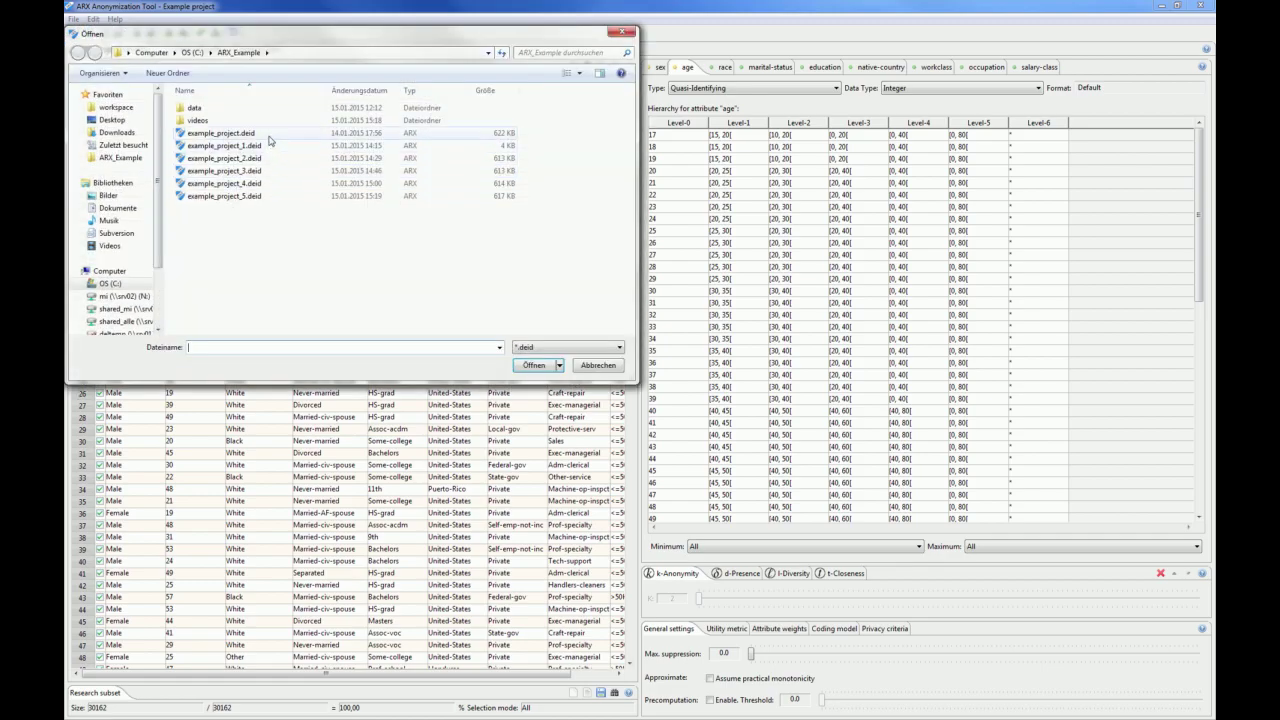
double_click(268, 136)
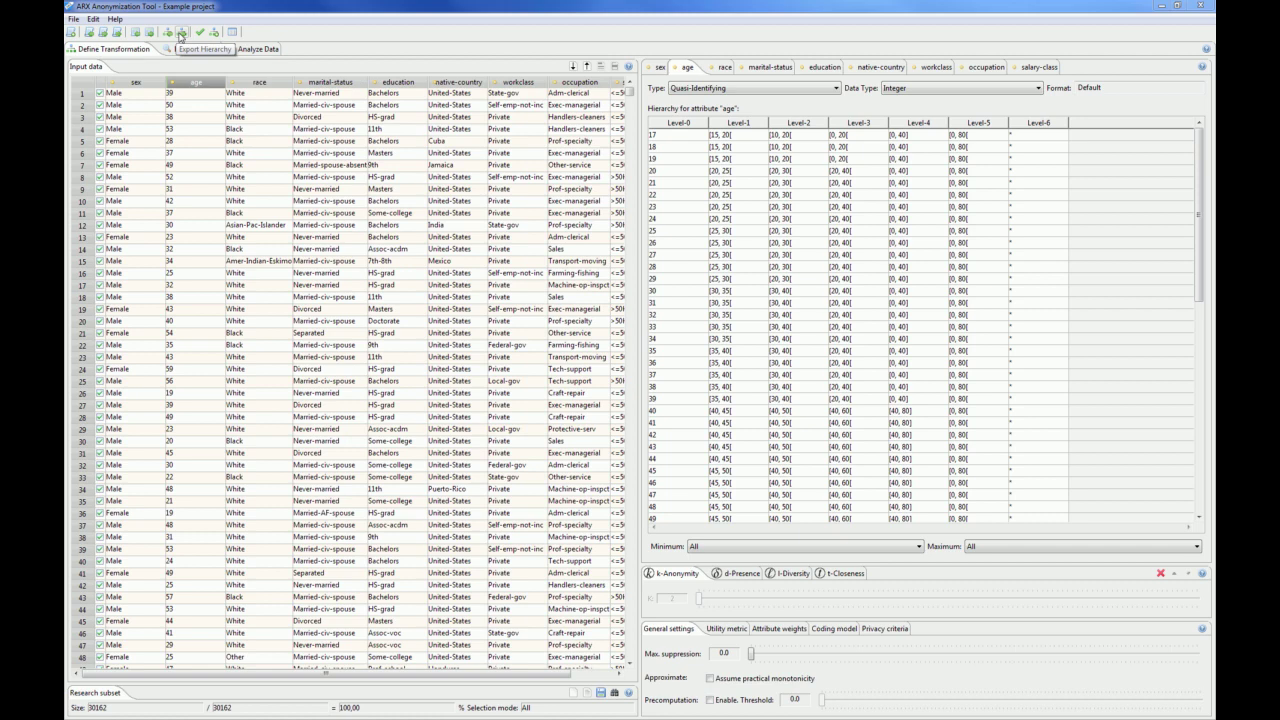
right_click(790, 285)
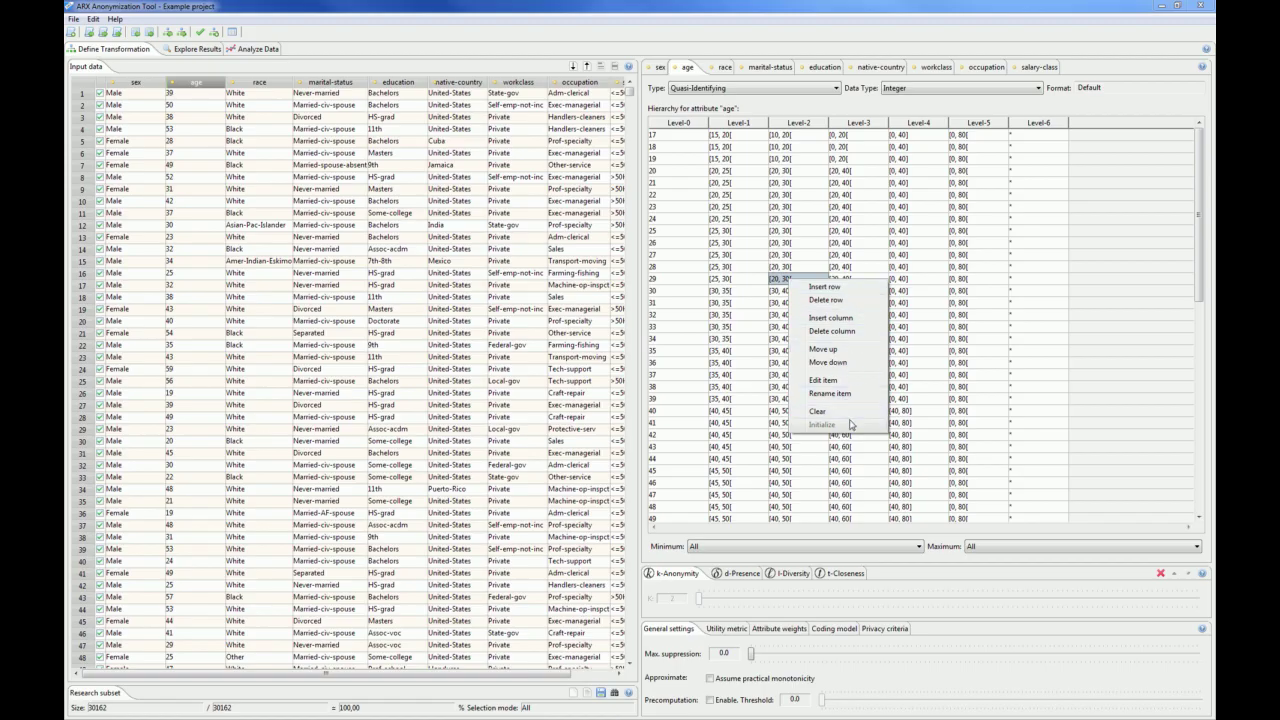
click(1104, 317)
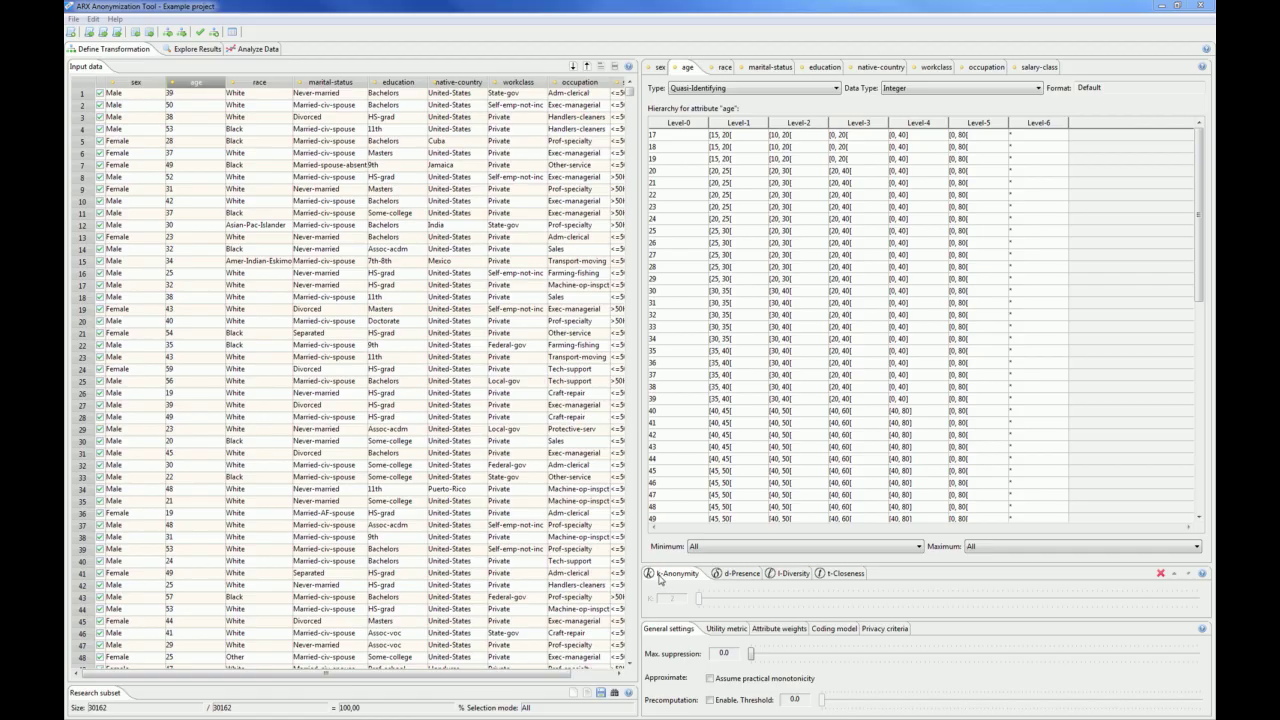
Step: Enable the k-anonymity criterion with k set to 5 and set the maximum suppression to 100 %
click(730, 575)
click(787, 576)
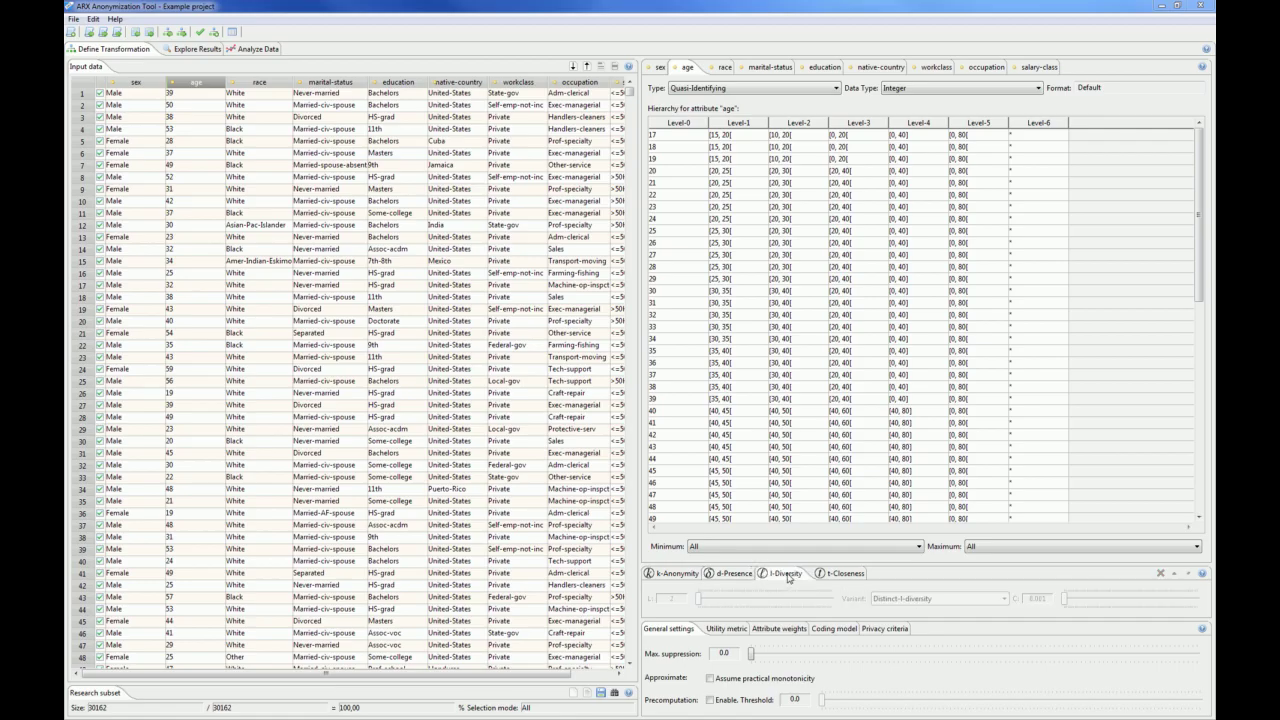
click(835, 577)
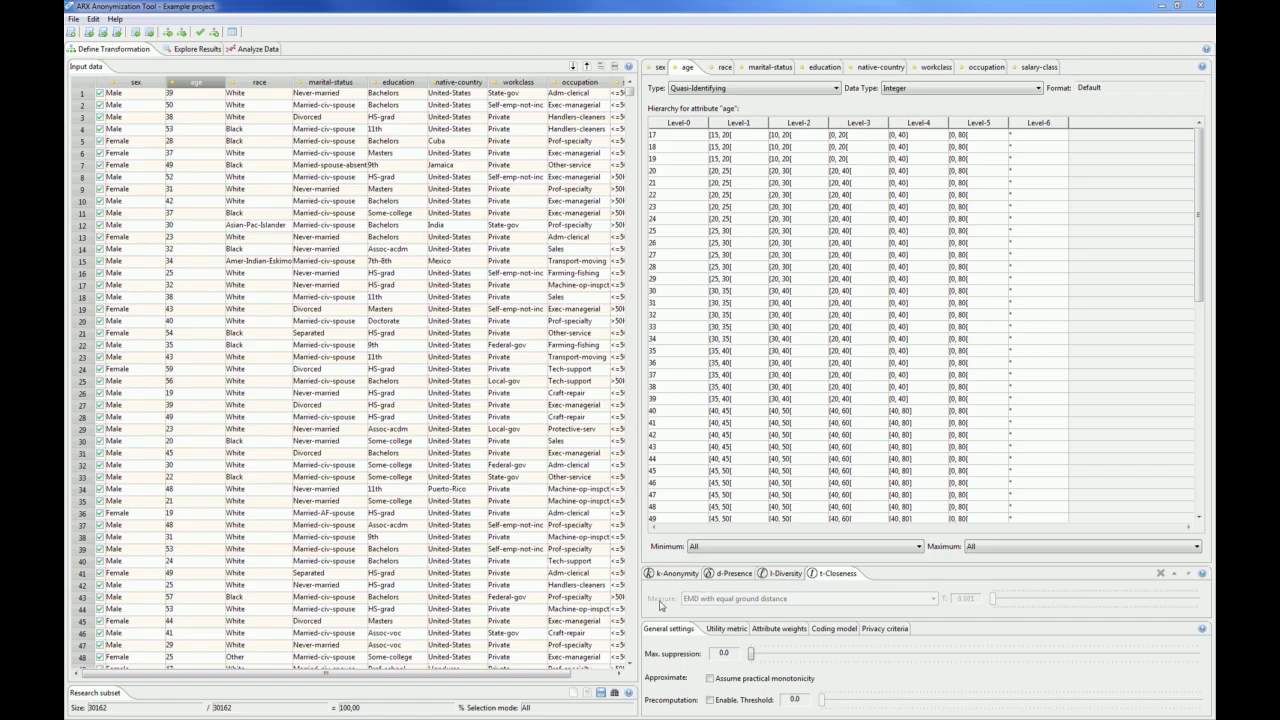
click(670, 575)
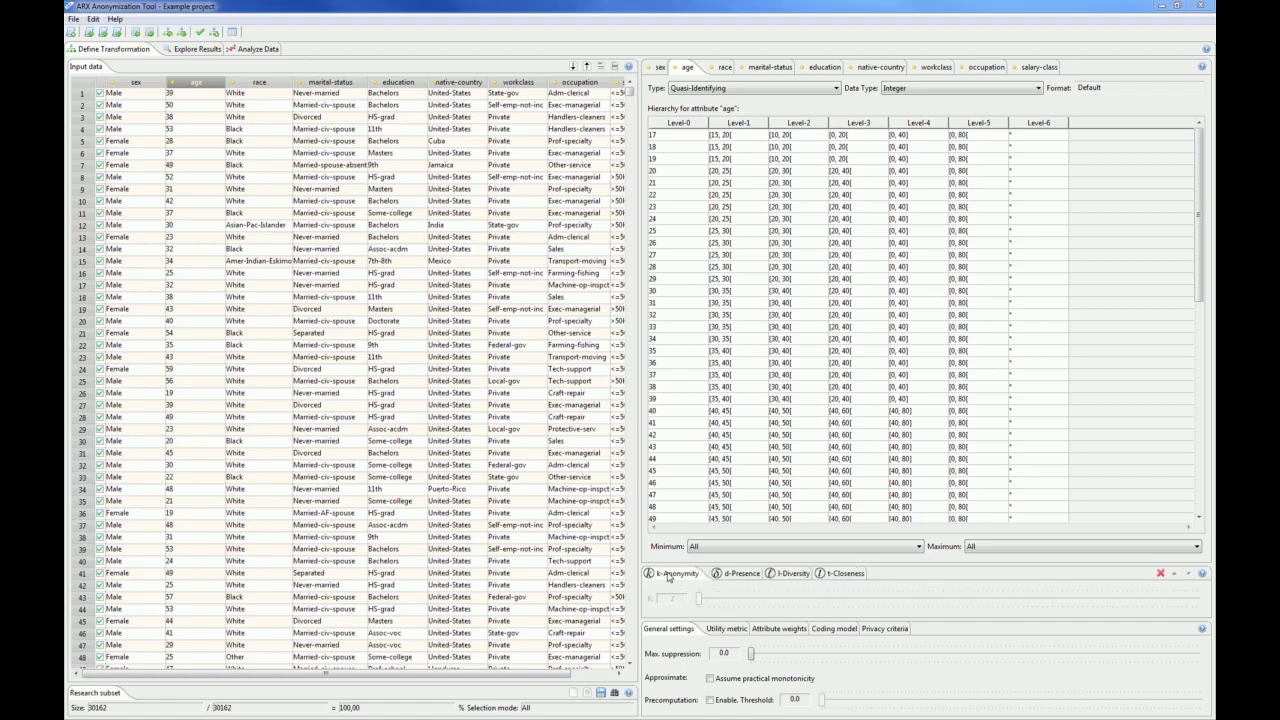
click(1162, 575)
drag(701, 603, 717, 603)
drag(753, 661, 1211, 666)
Step: Look through the available utility metrics and aggregate functions, keeping Loss and Rank
click(720, 629)
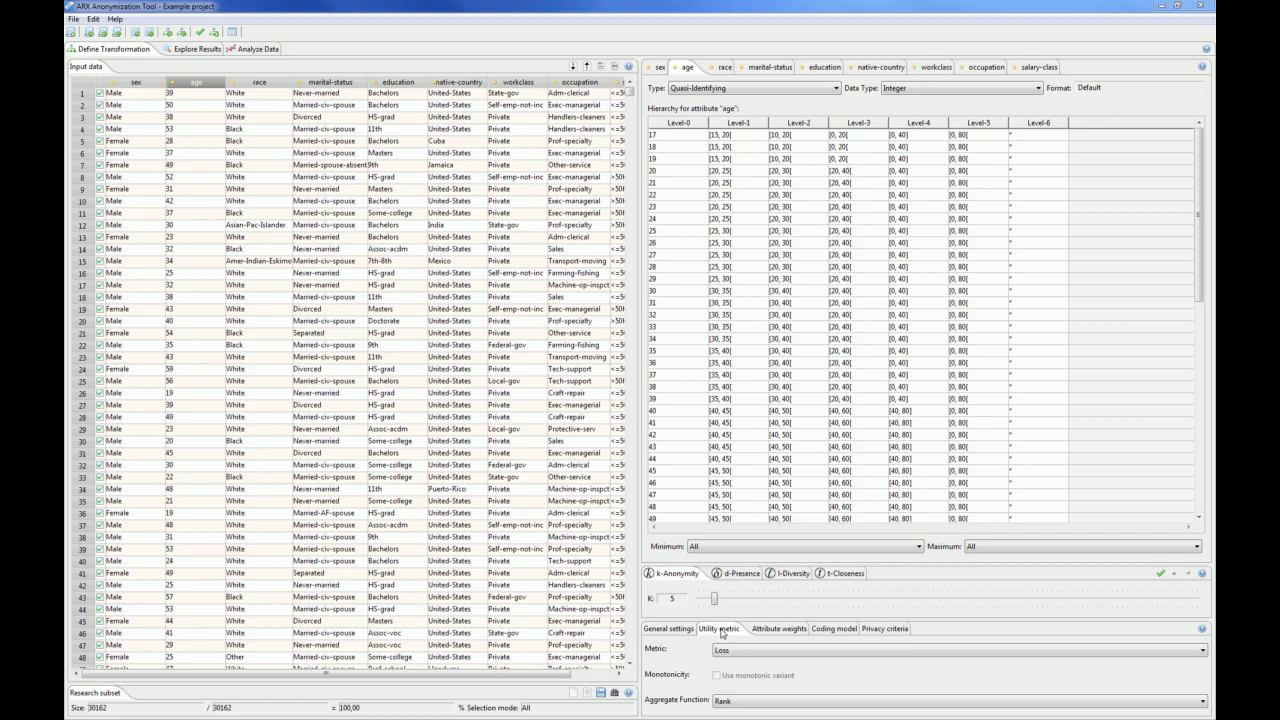
click(799, 652)
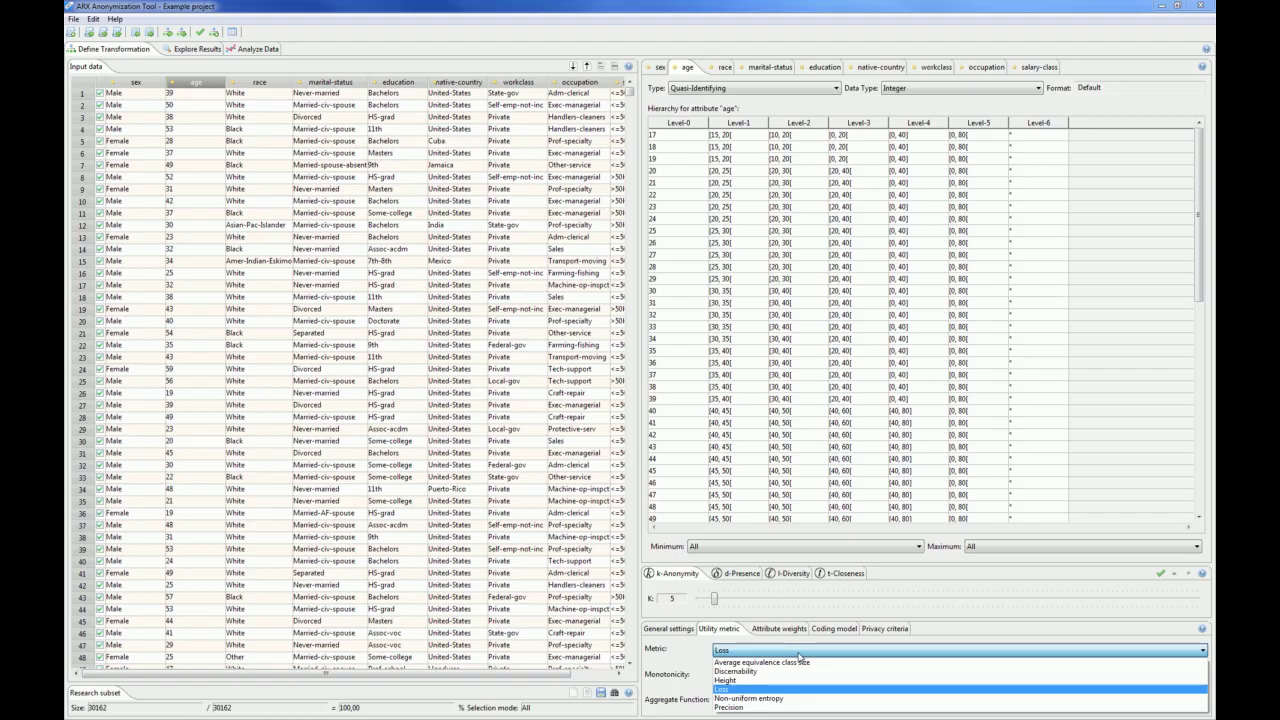
click(799, 655)
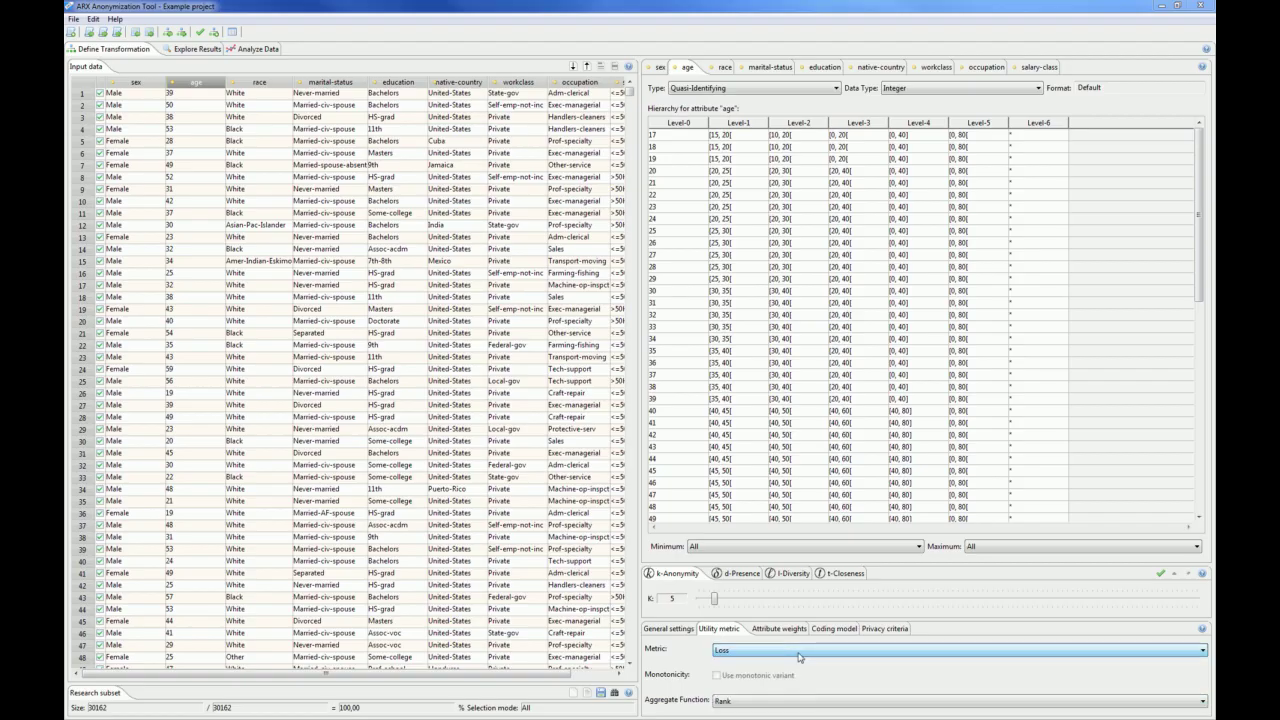
click(802, 702)
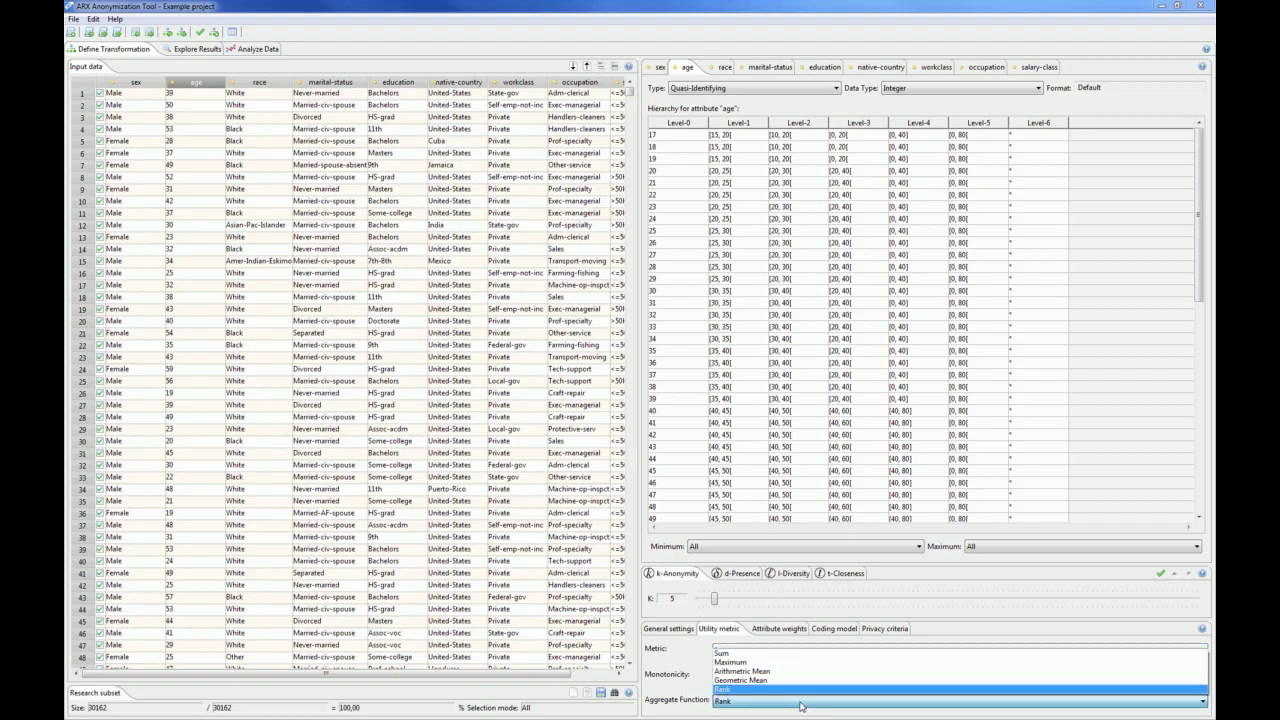
click(800, 704)
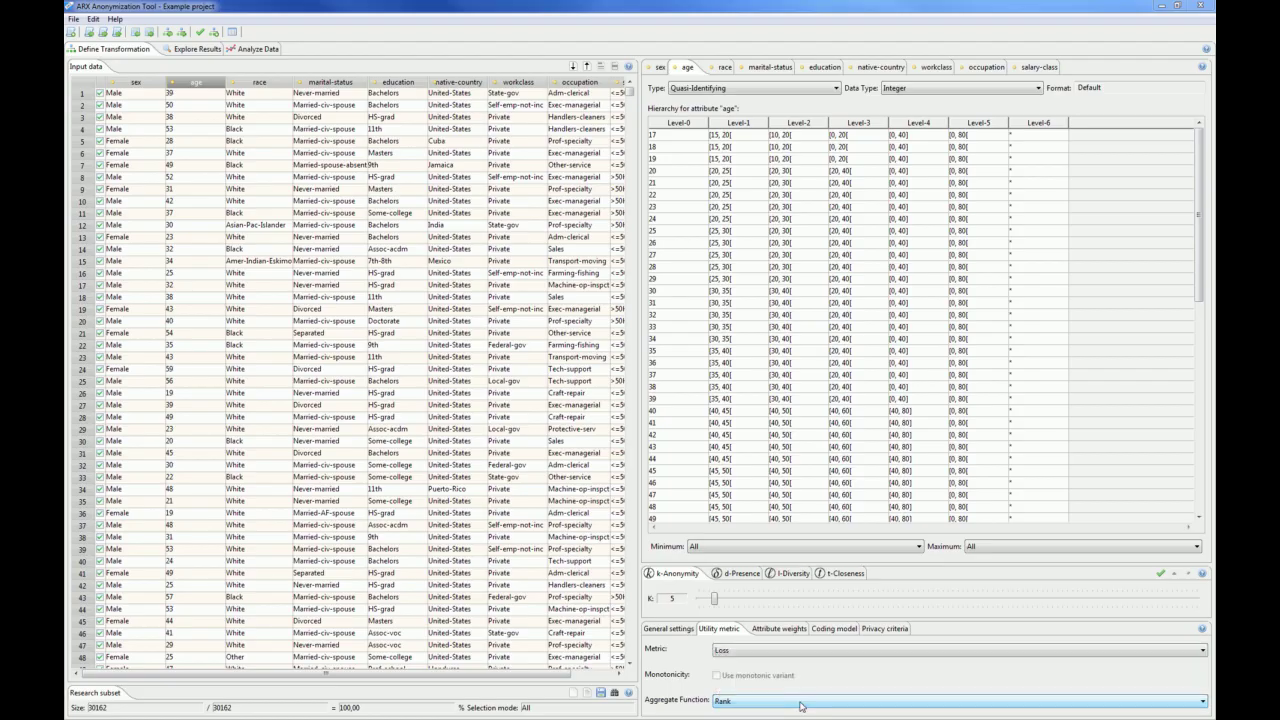
Step: Set the attribute weight of age to 1.0
click(766, 630)
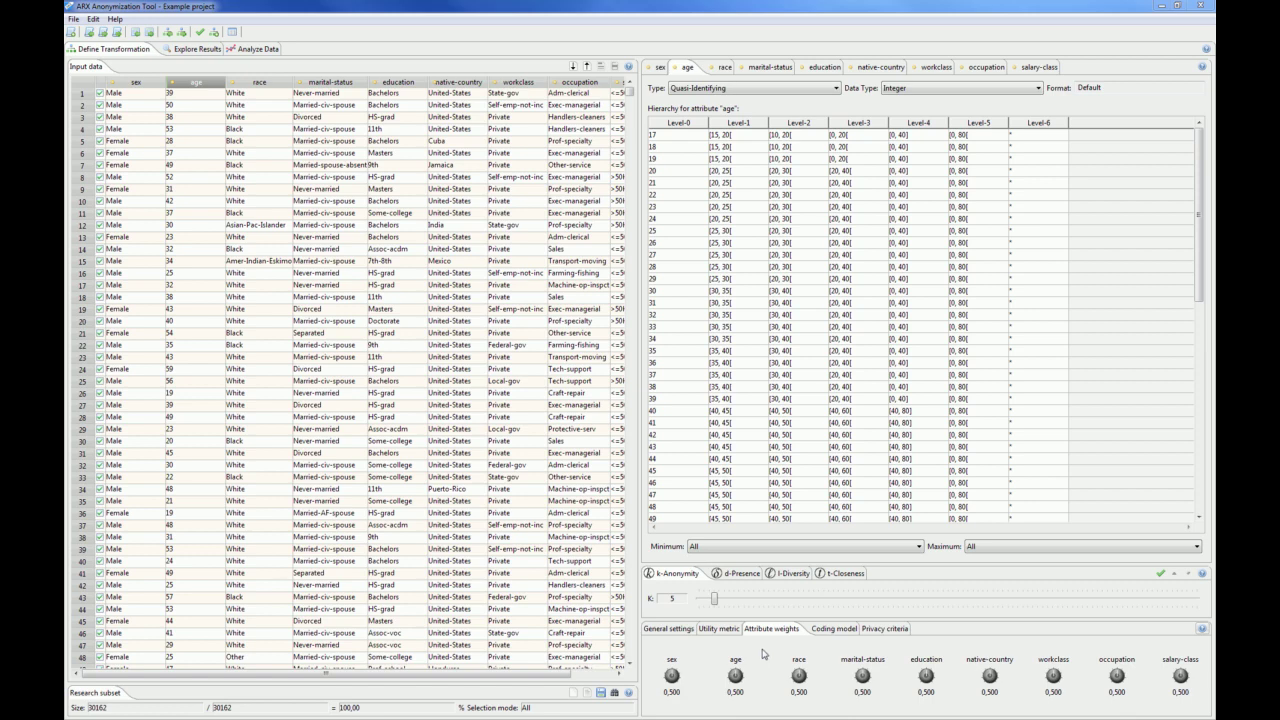
click(737, 678)
drag(737, 678, 808, 643)
Step: Check the coding model settings and run the anonymization on the dataset
click(829, 630)
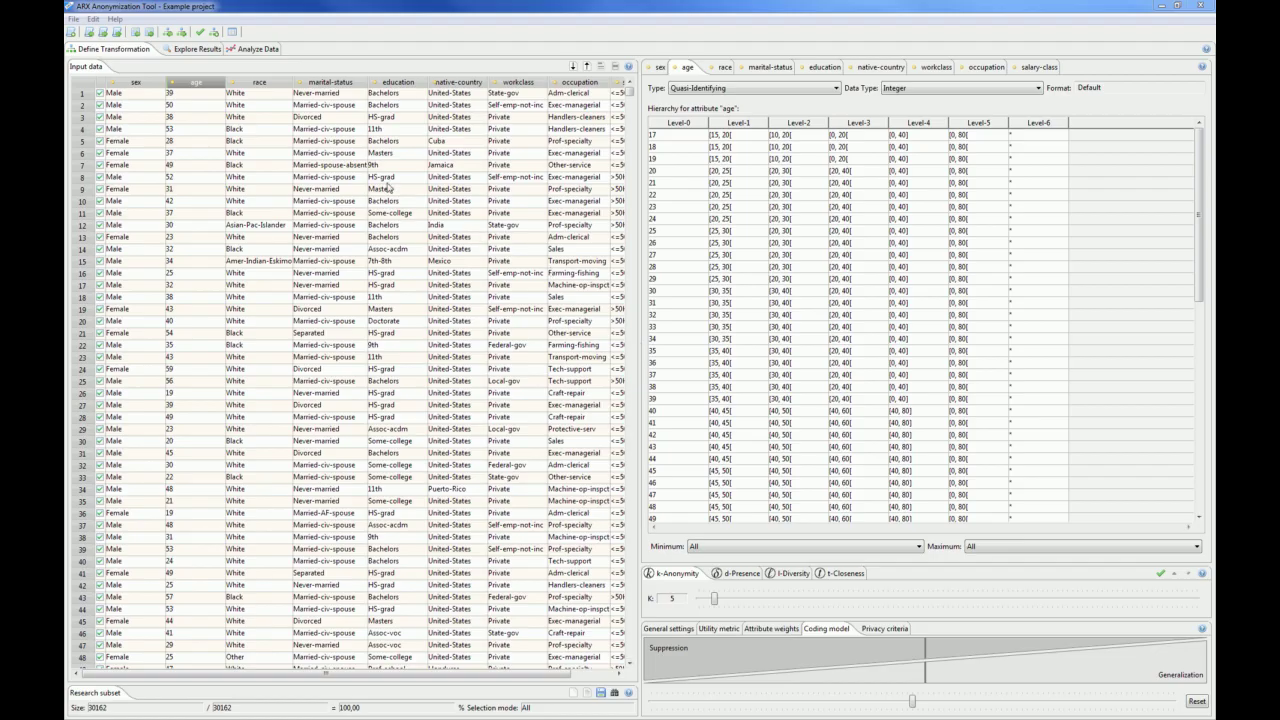
click(201, 33)
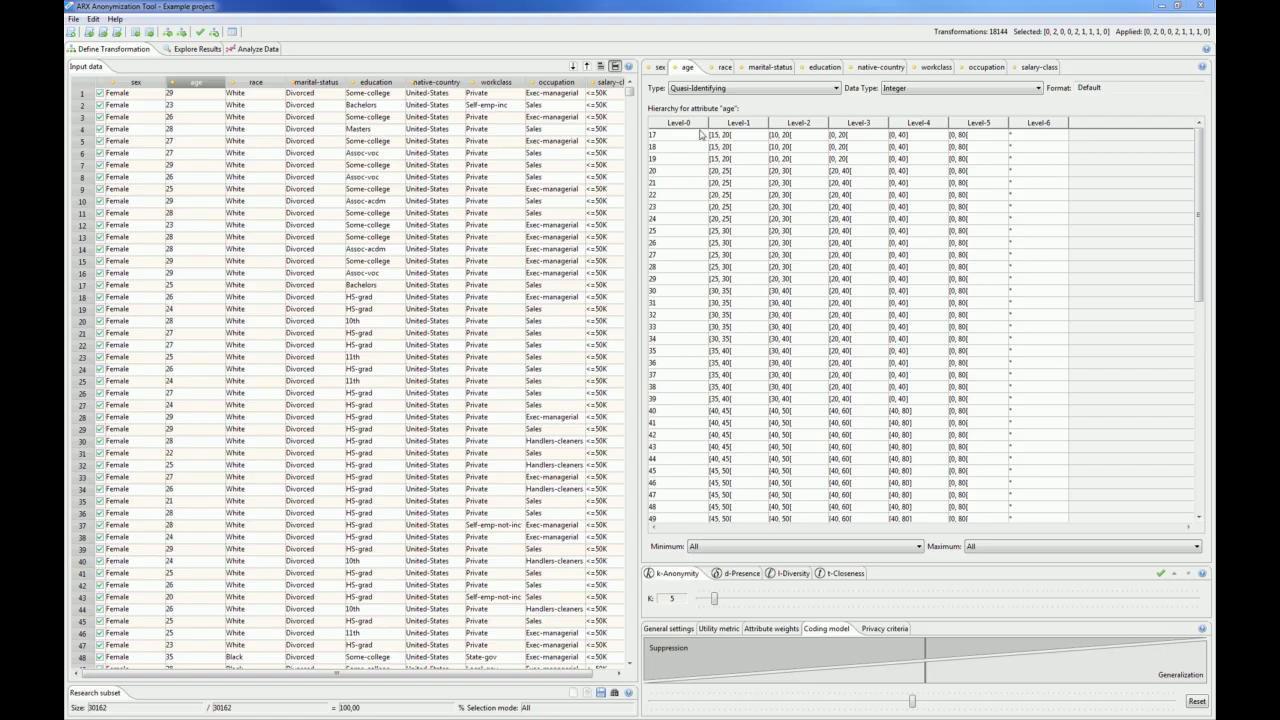
mouse_move(998, 36)
Step: Compare the input and output data through their age distributions, age and sex contingency views, and properties
click(252, 49)
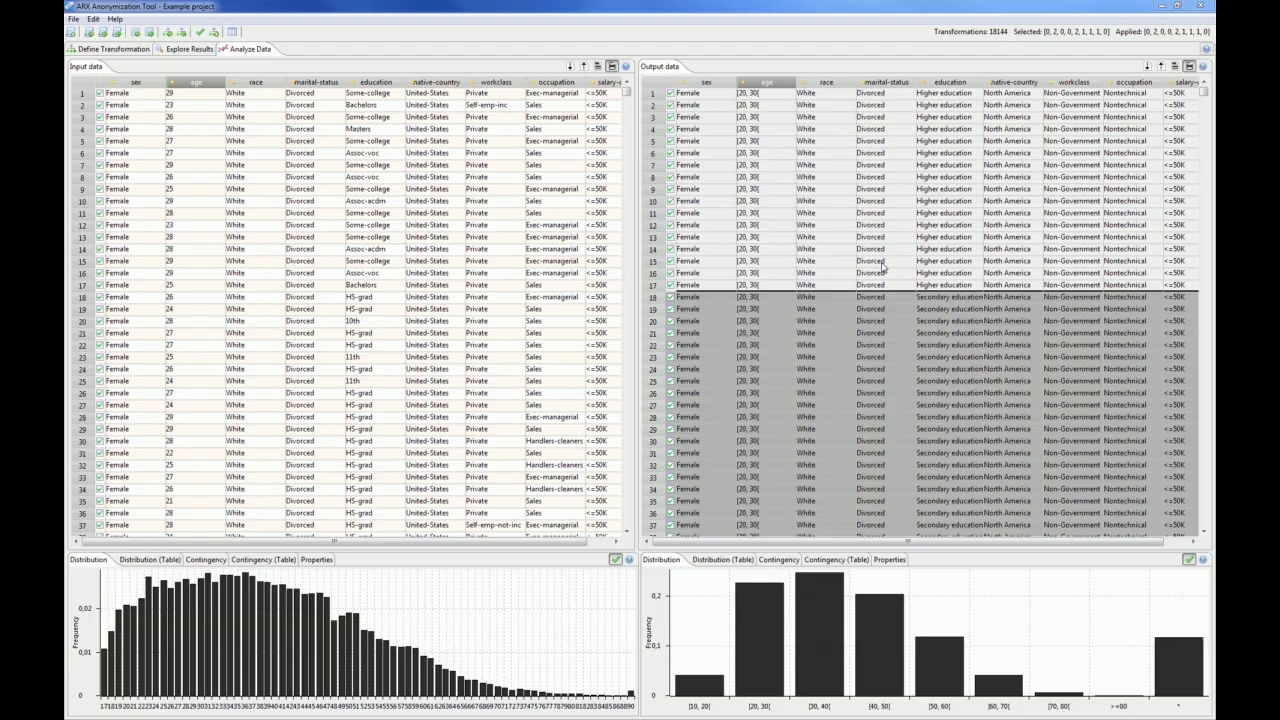
click(1204, 95)
drag(1204, 95, 1204, 89)
click(205, 560)
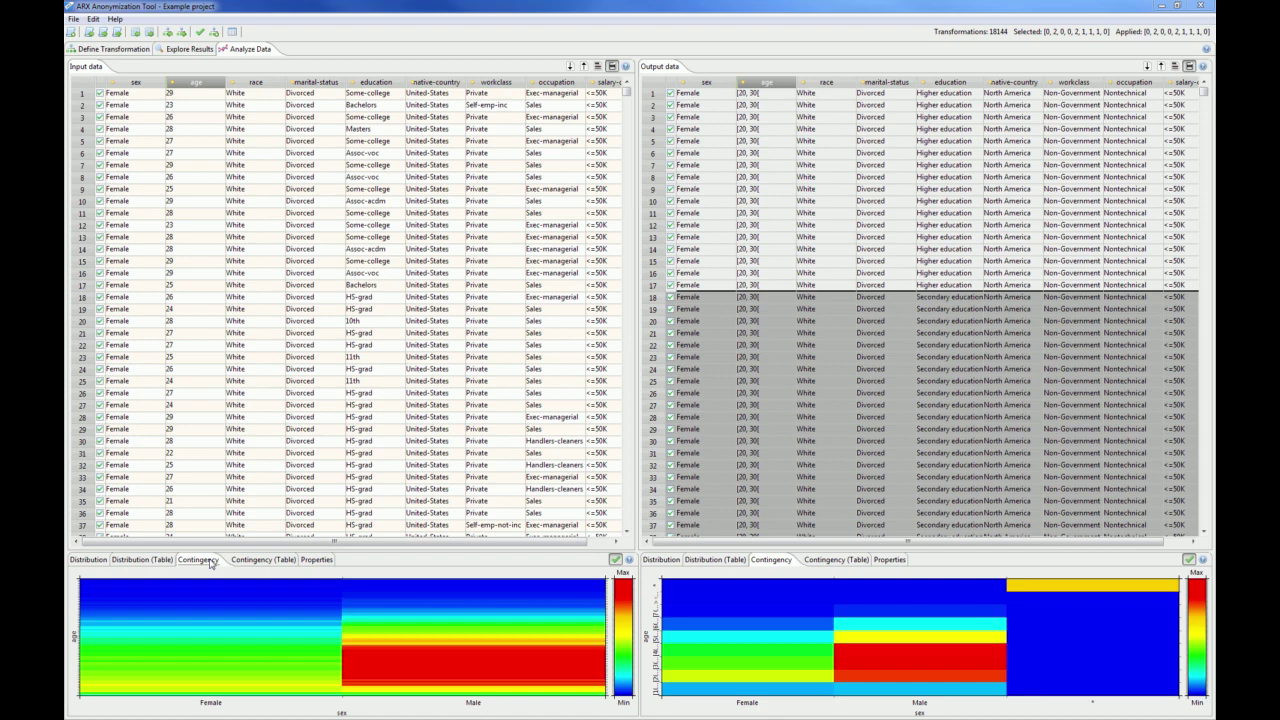
click(153, 562)
click(255, 560)
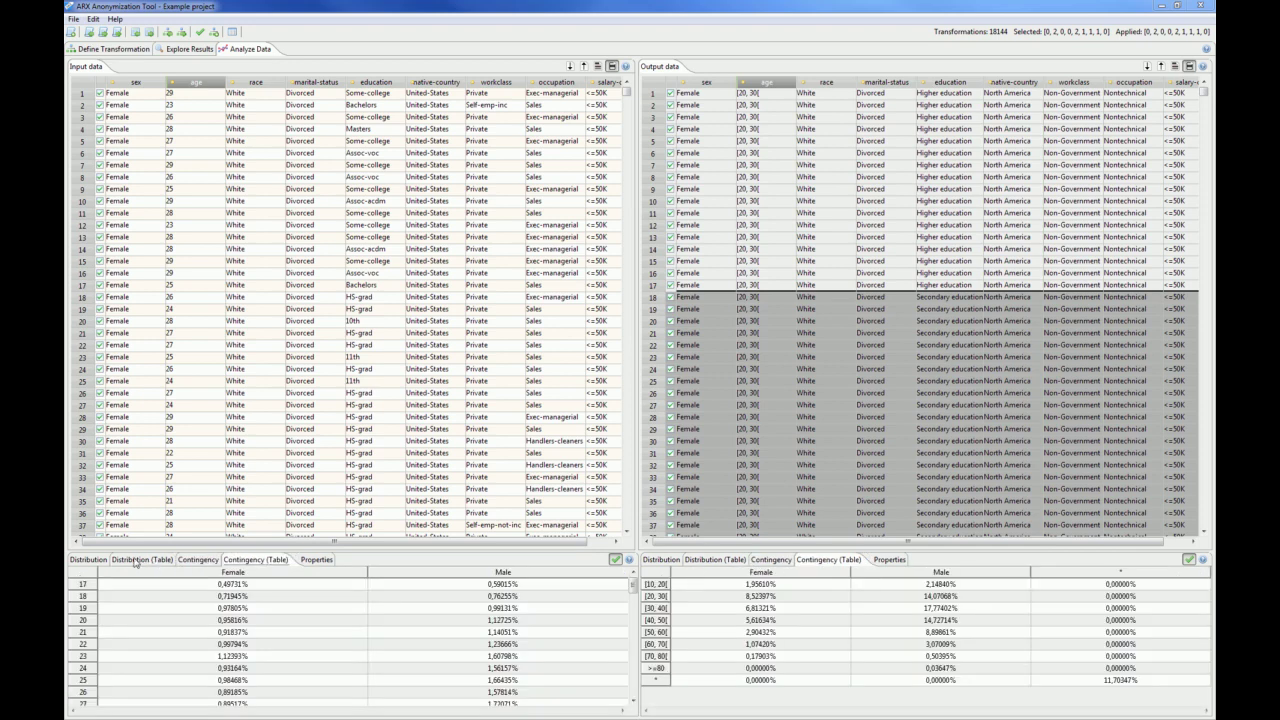
click(96, 561)
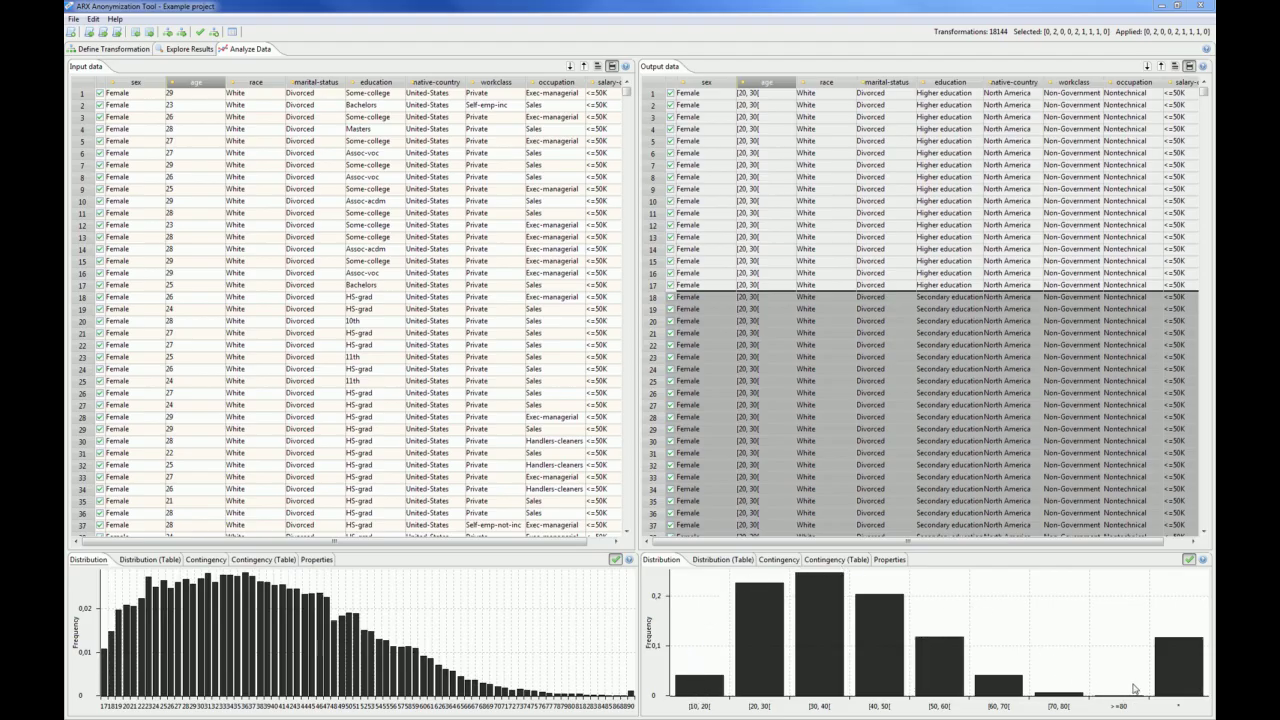
click(318, 560)
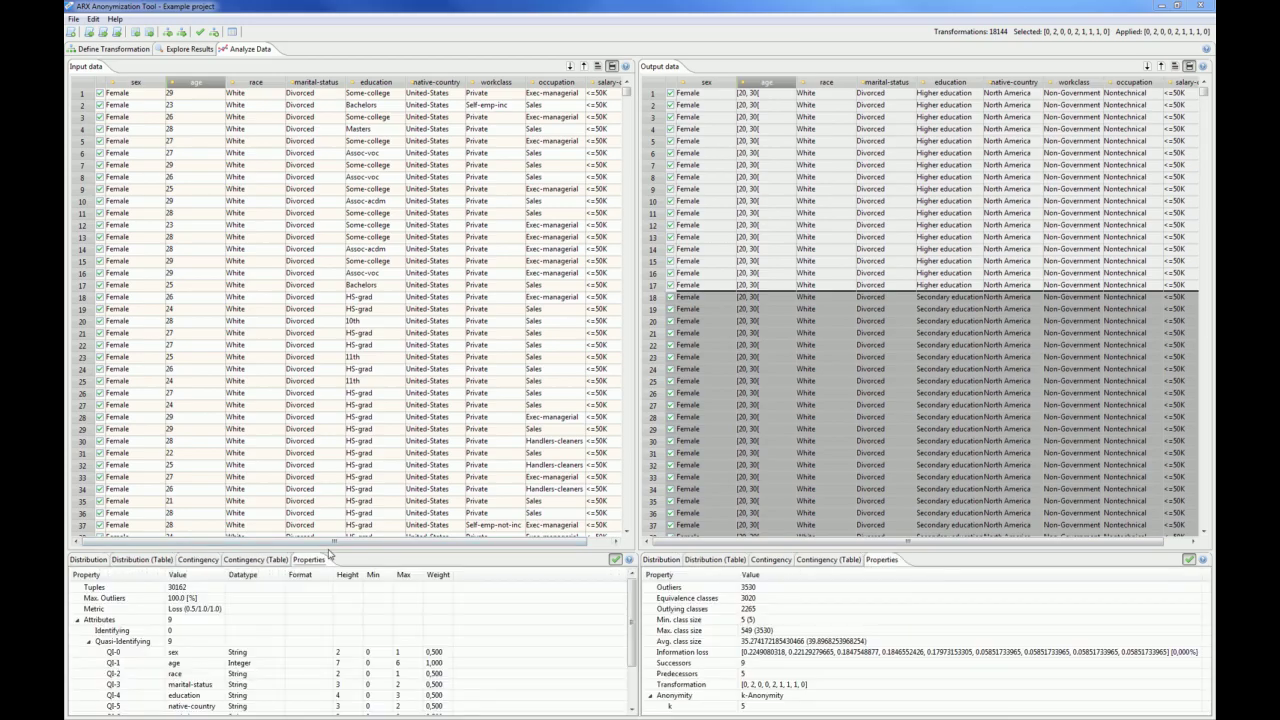
drag(331, 548, 337, 424)
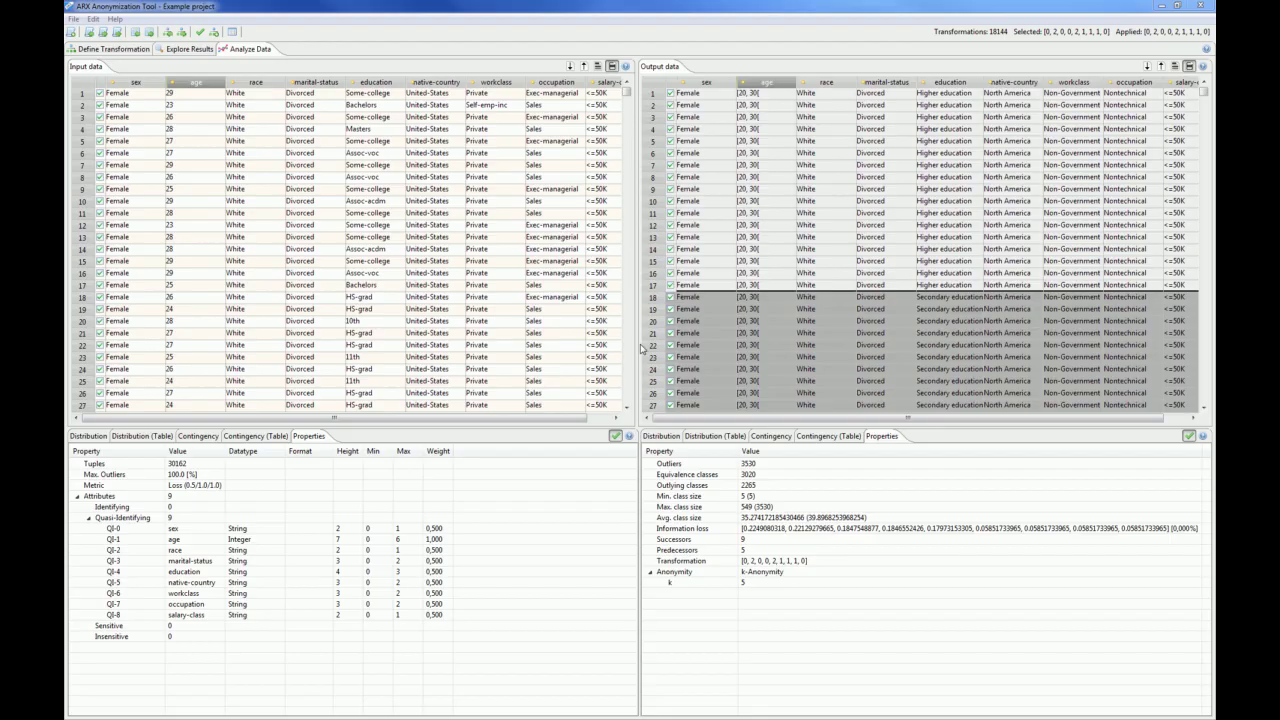
Step: Add the optimal transformation [0, 2, 0, 0, 2, 1, 1, 1, 0] from the solution lattice to the clipboard with the comment Optimum
click(194, 54)
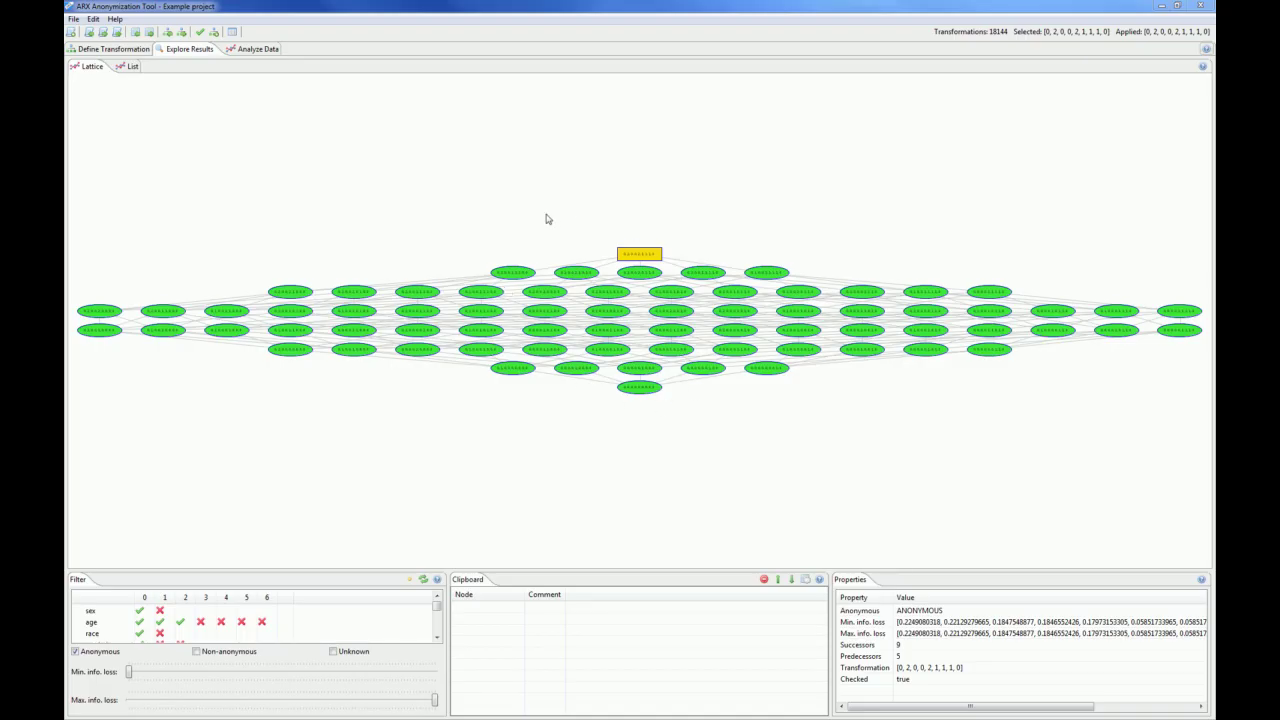
mouse_move(510, 272)
scroll(638, 320, up, 5)
scroll(636, 310, down, 5)
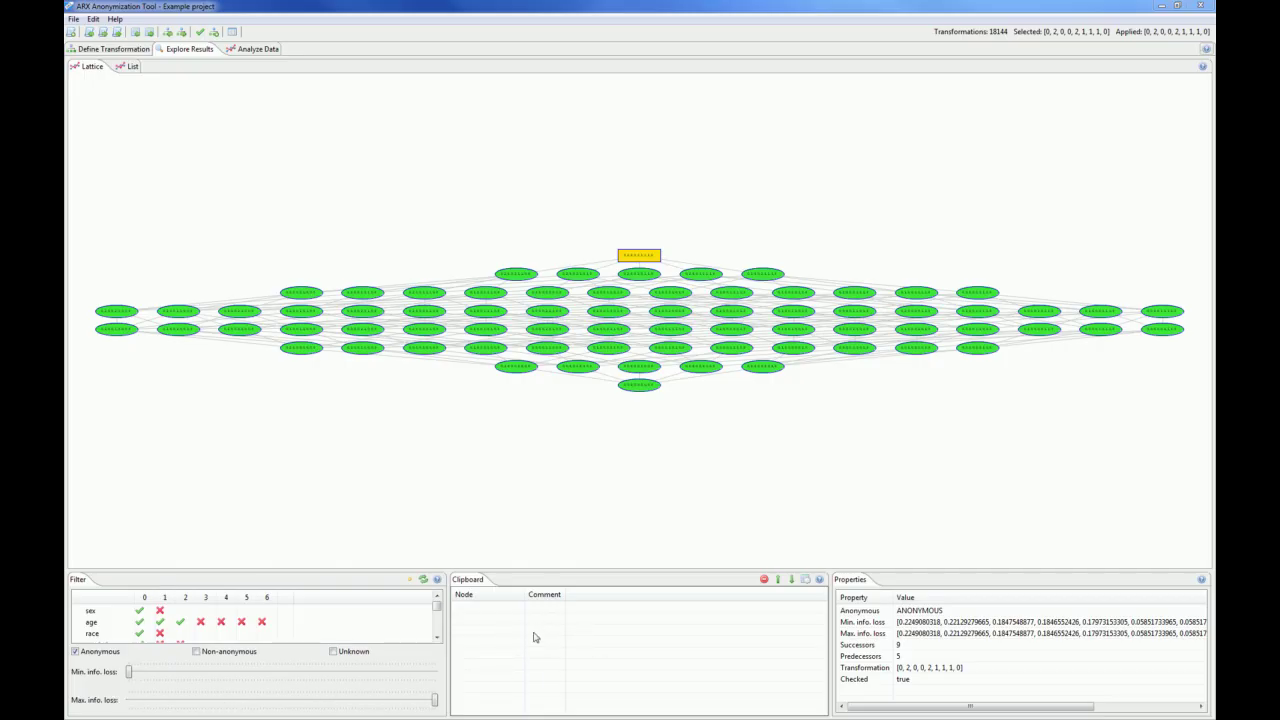
right_click(646, 256)
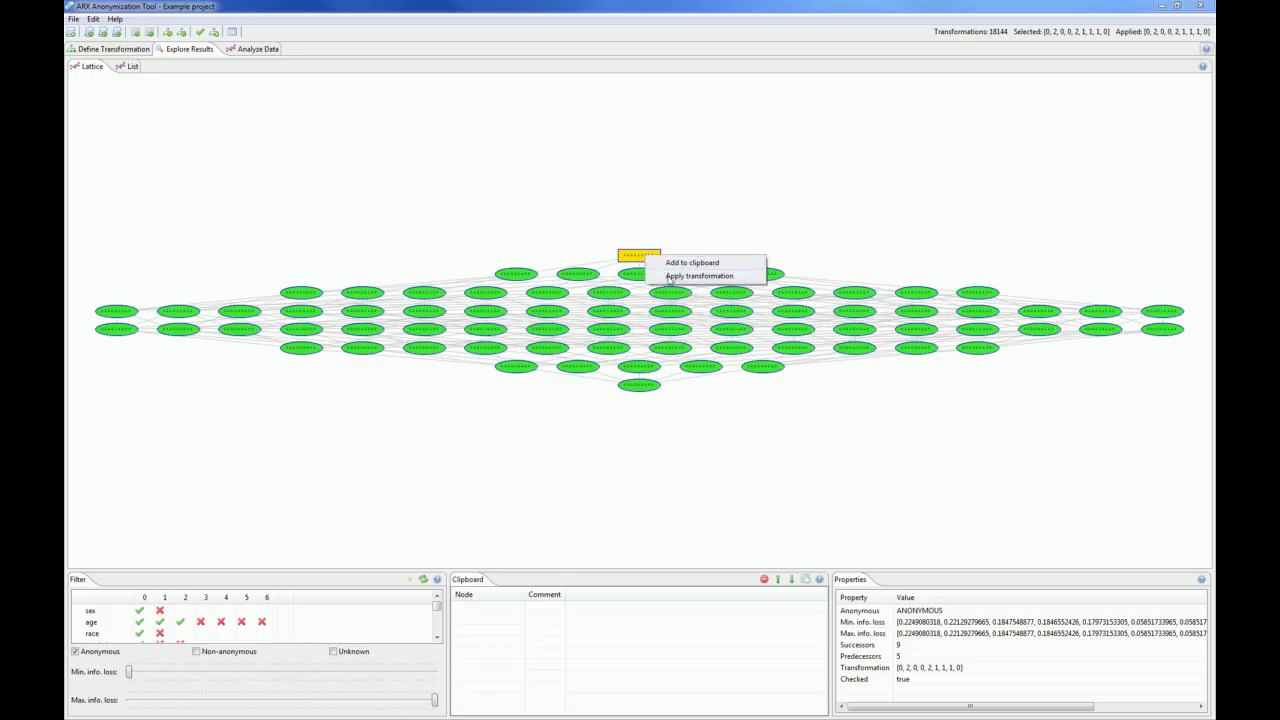
click(690, 263)
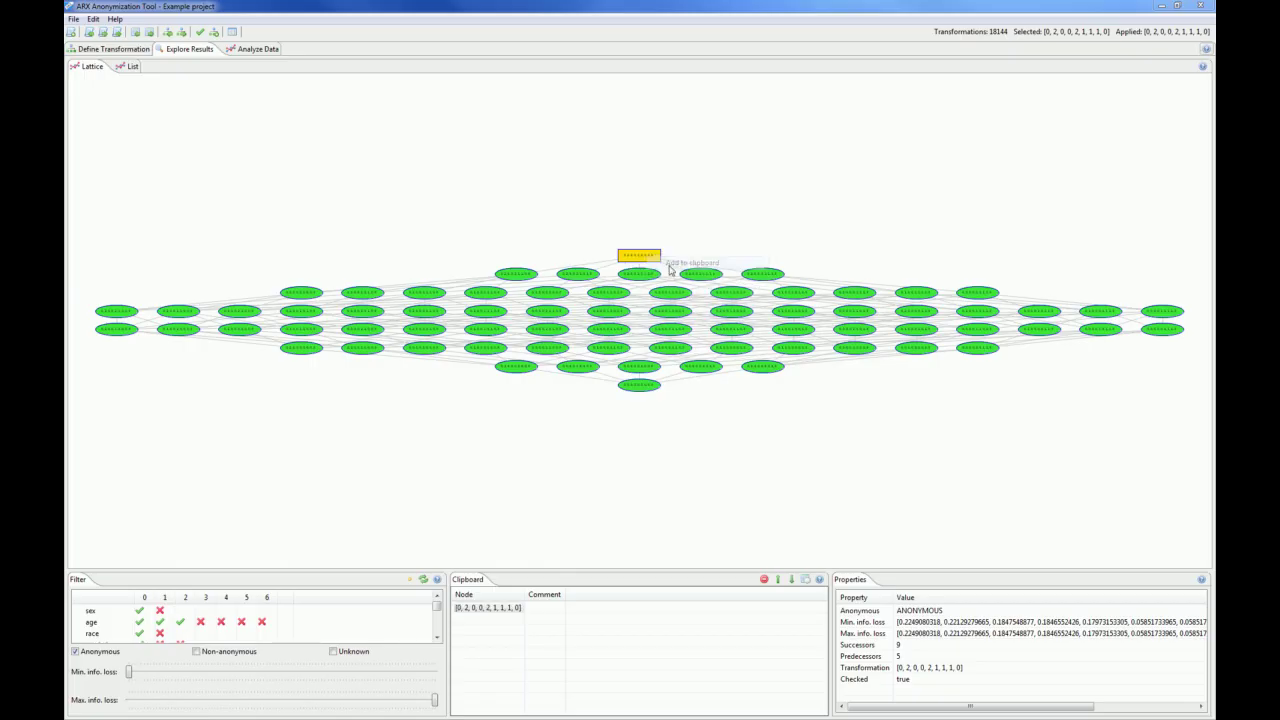
right_click(485, 614)
click(521, 638)
text(Optim)
key(Return)
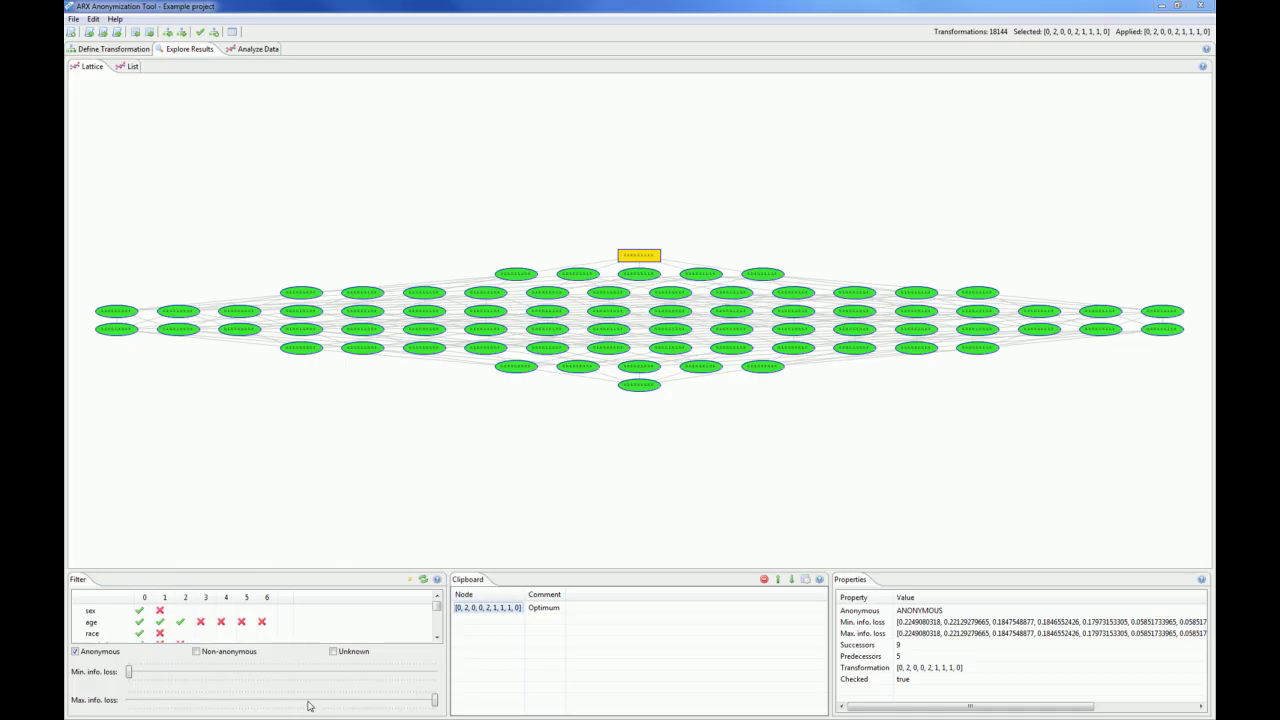
Step: Filter the lattice to a small set of transformations by lowering the maximum information loss
click(435, 700)
drag(436, 703, 164, 702)
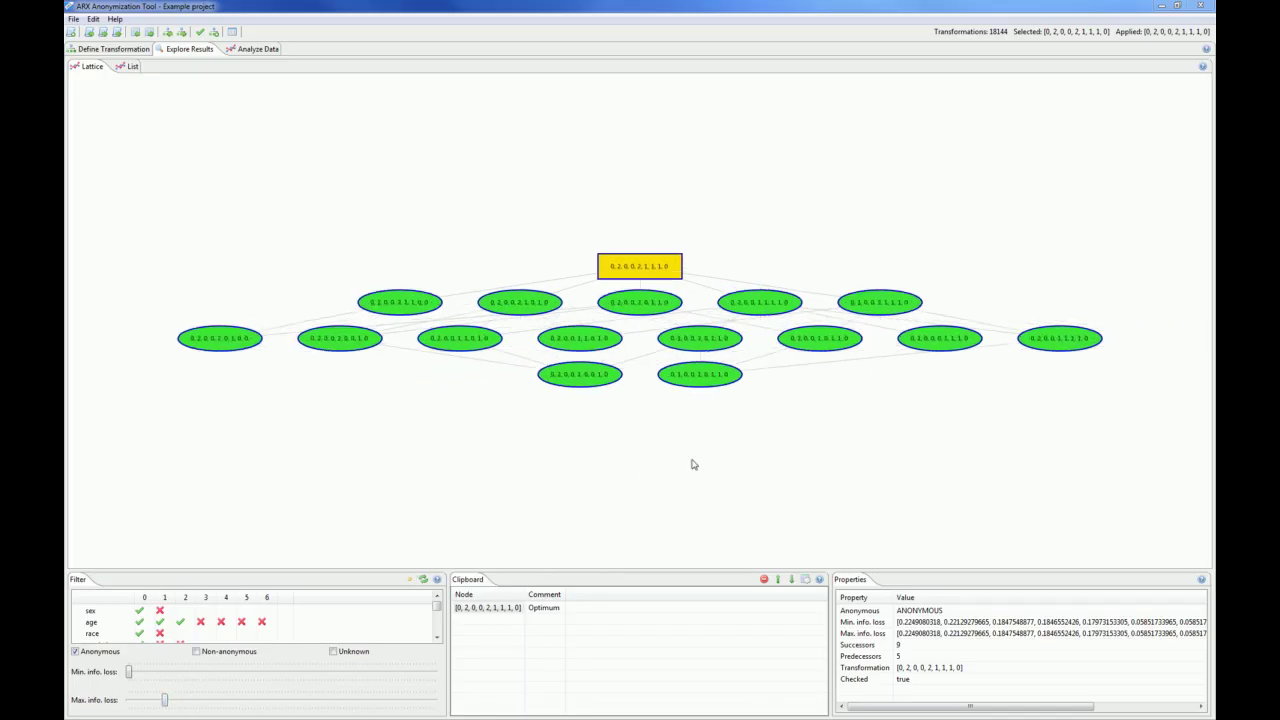
Step: Add the transformation [0, 1, 0, 0, 2, 1, 1, 1, 0] to the clipboard with the comment Alternative
mouse_move(860, 302)
right_click(878, 308)
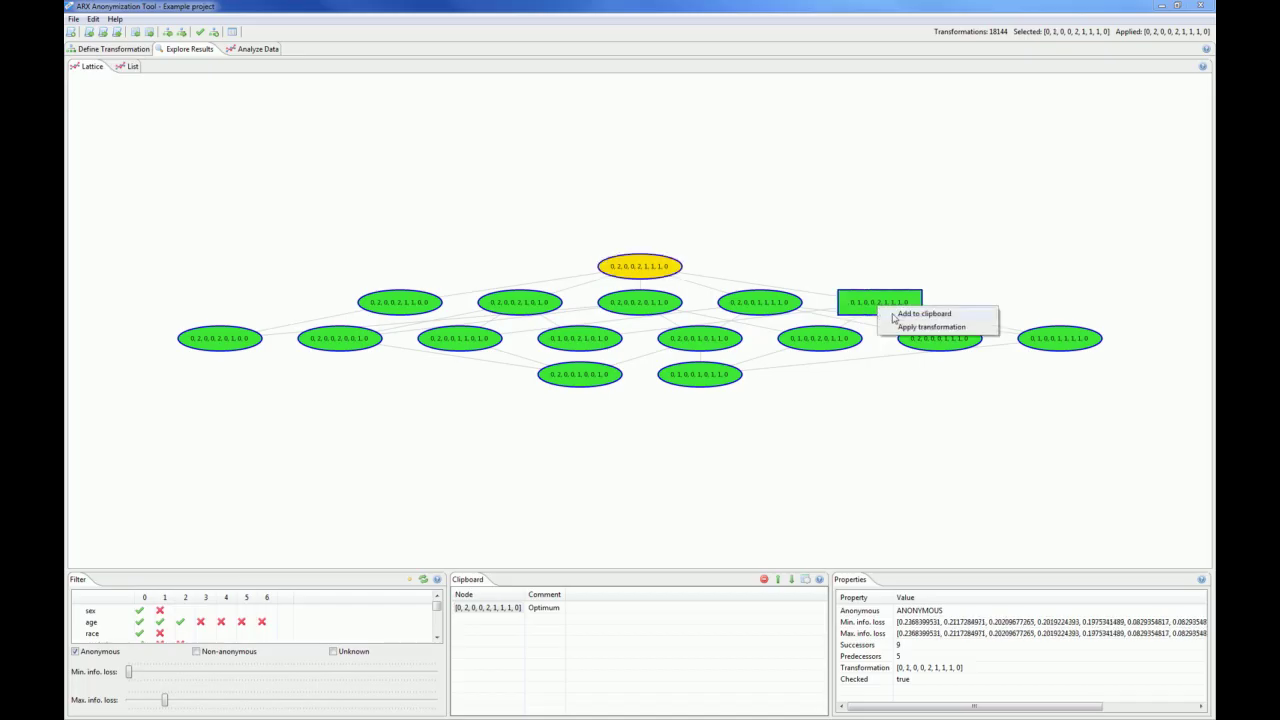
click(892, 316)
right_click(514, 619)
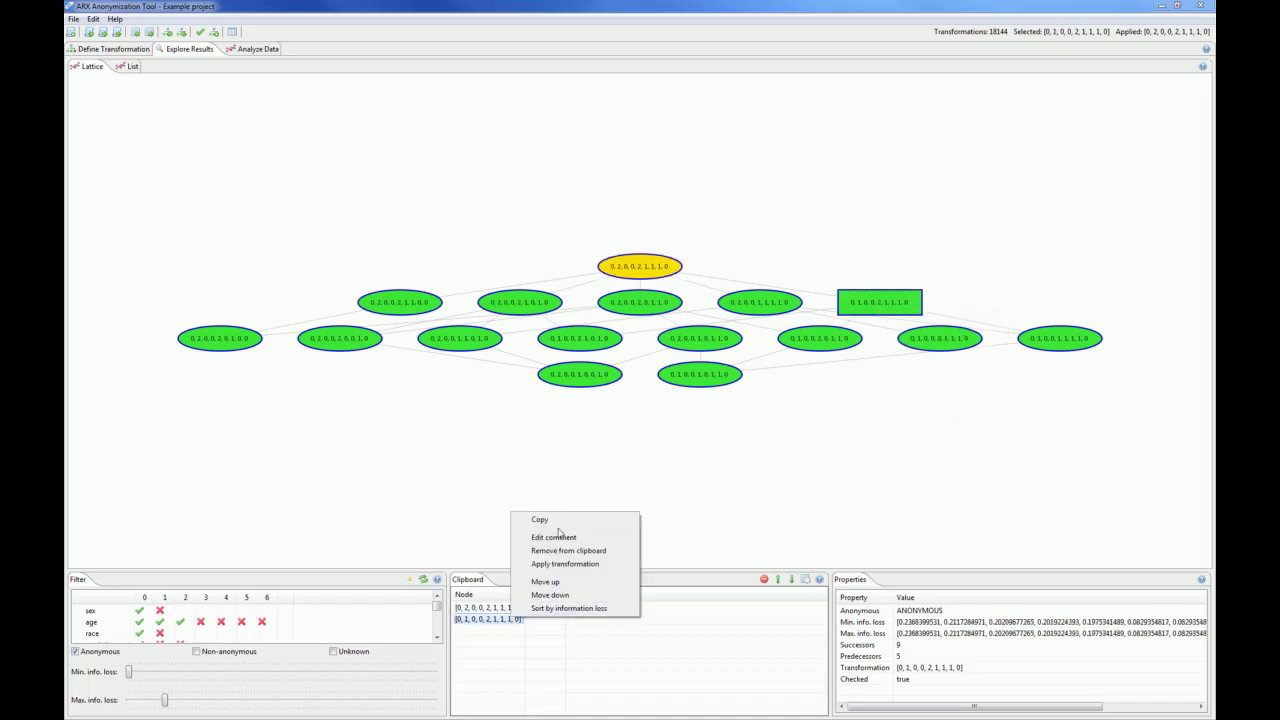
click(566, 537)
text(Alternative)
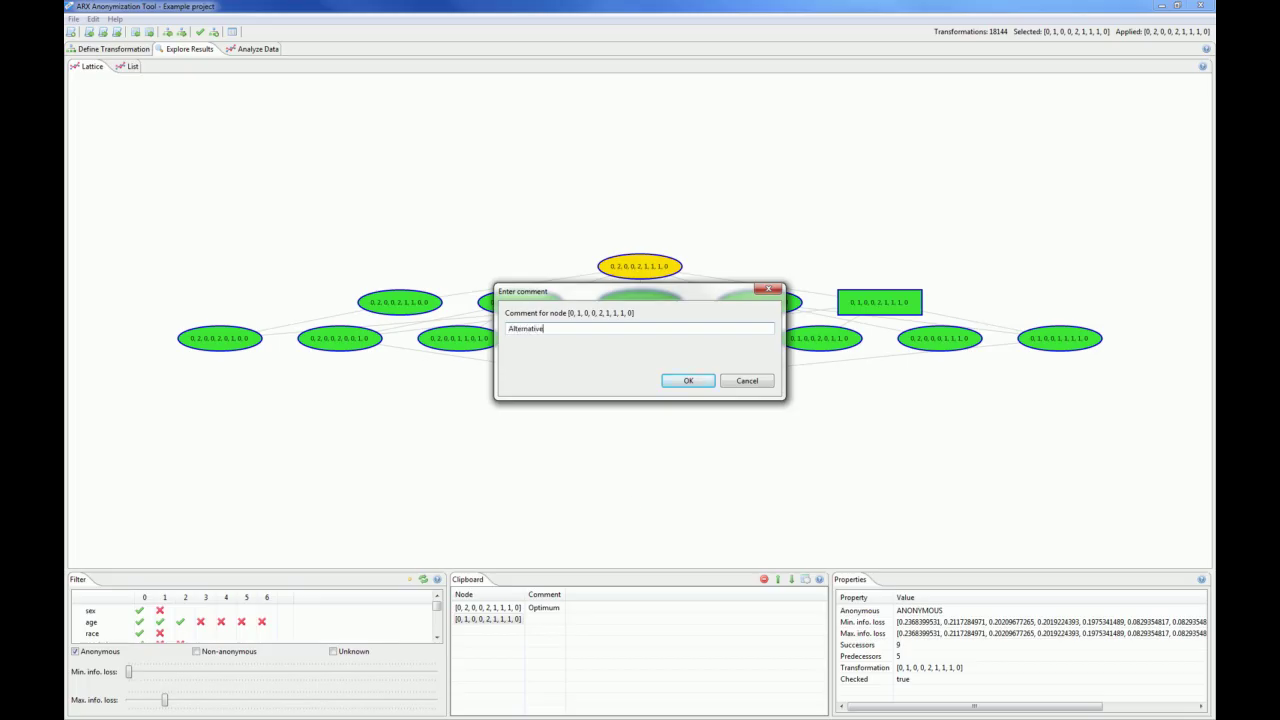
key(Return)
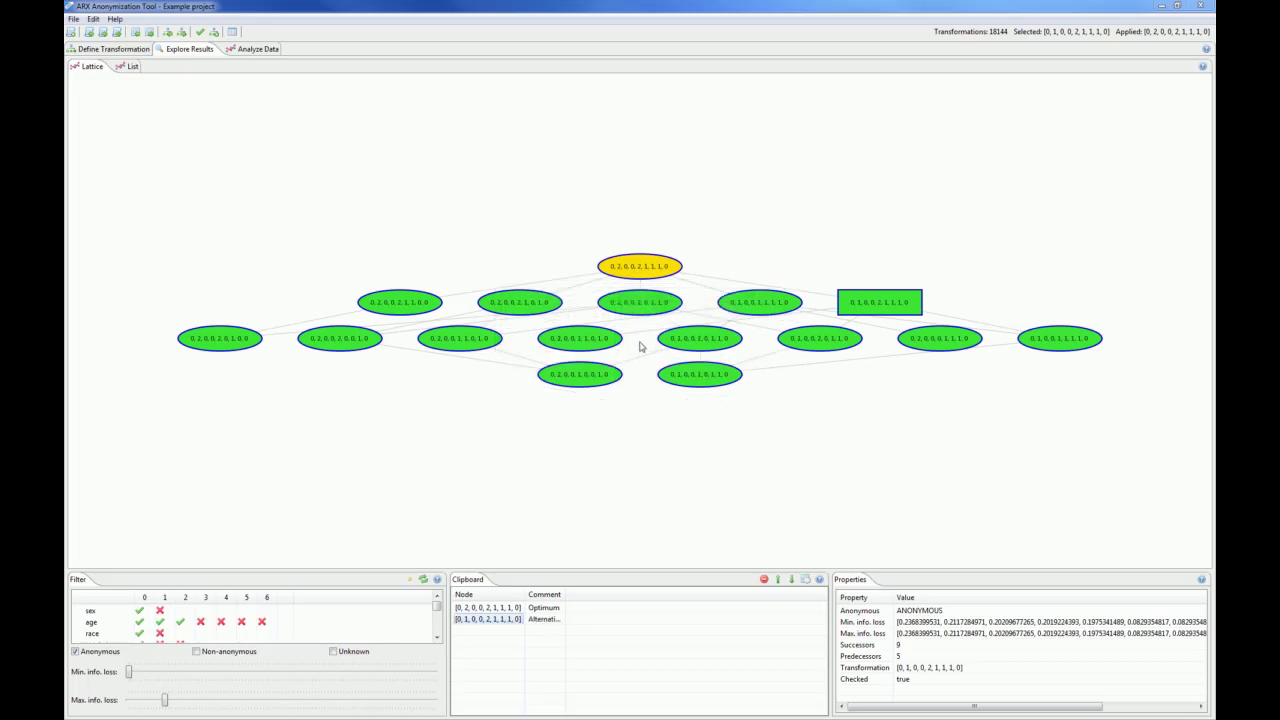
Step: Apply the alternative transformation [0, 1, 0, 0, 2, 1, 1, 1, 0] and show its output data for analysis
click(641, 346)
right_click(872, 303)
click(900, 322)
click(258, 49)
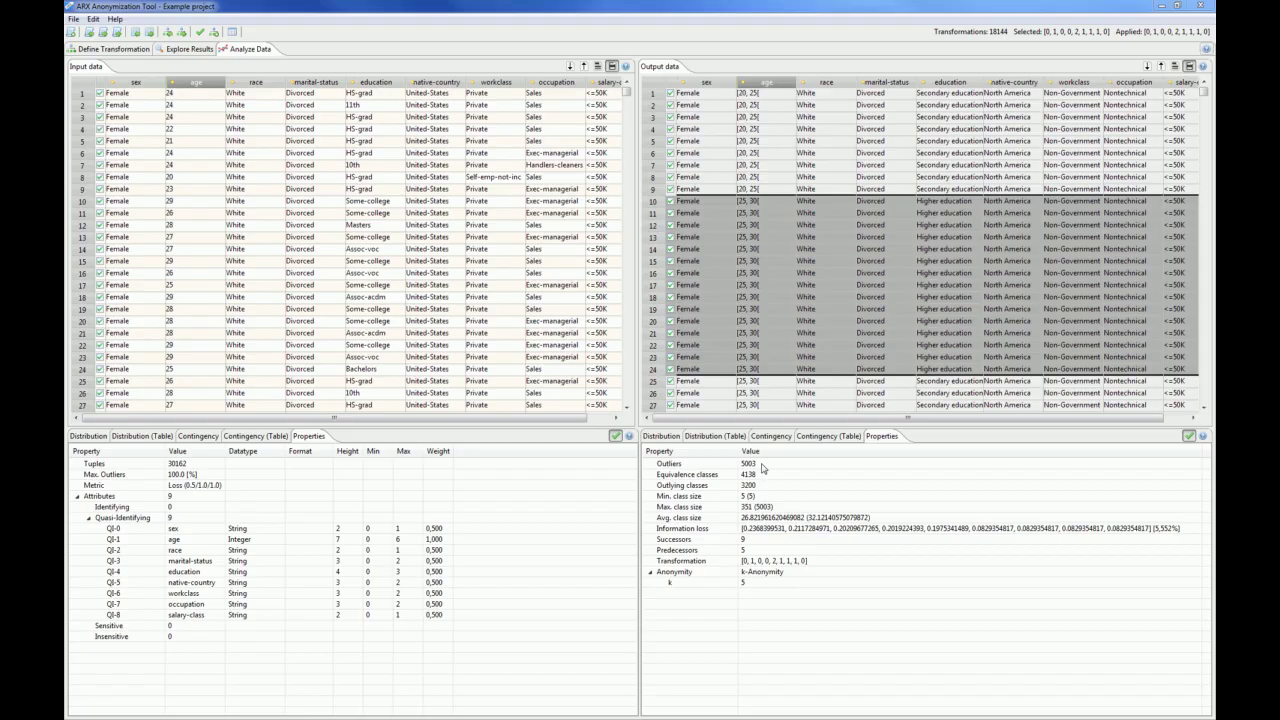
Step: Export the anonymized data under the file name result and open the help center
click(150, 33)
text(result)
key(Return)
click(1206, 50)
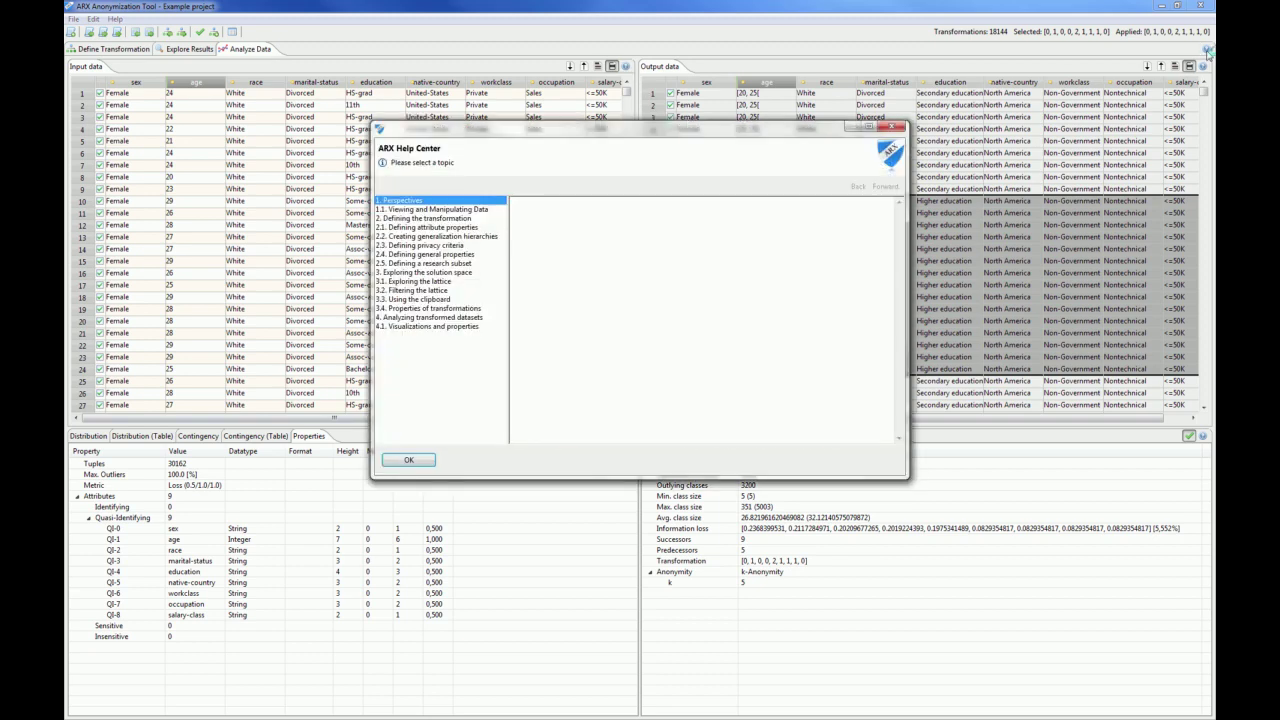